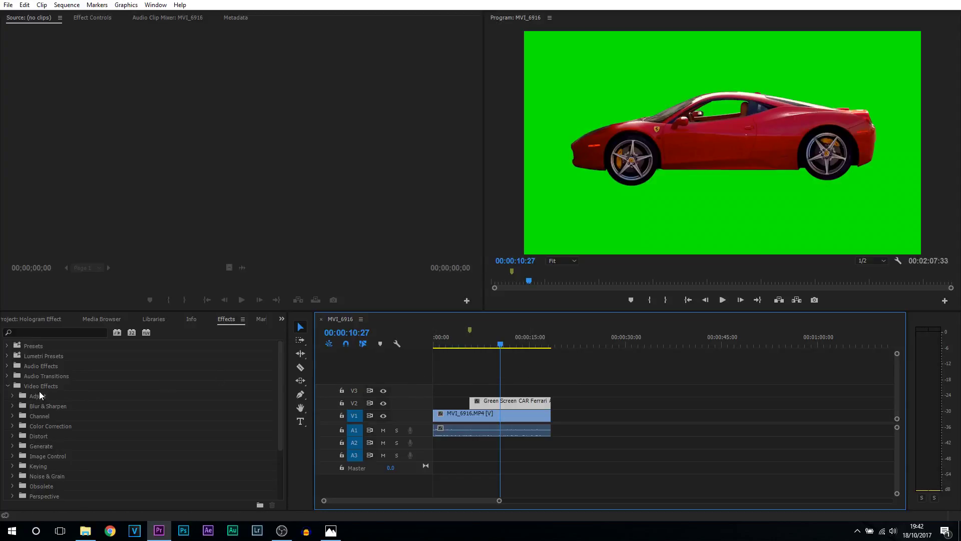
Apply Ultra Key from Video Effects > Keying to the Green Screen CAR Ferrari clip on V2.
{"action": "left_click_drag", "start_coordinate": [281, 388], "coordinate": [274, 406]}
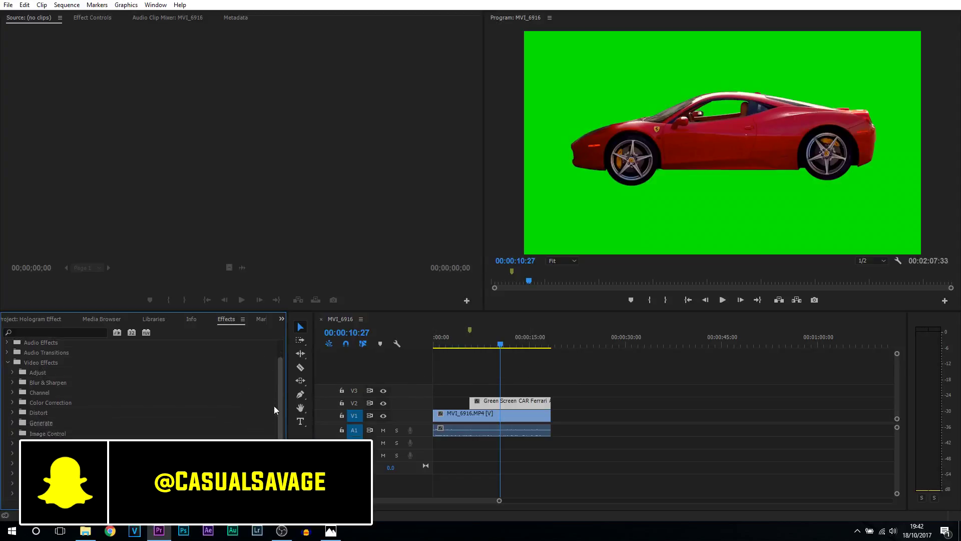
{"action": "left_click", "coordinate": [12, 443]}
{"action": "scroll", "coordinate": [12, 443], "scroll_direction": "down", "scroll_amount": 2}
{"action": "scroll", "coordinate": [71, 455], "scroll_direction": "down", "scroll_amount": 2}
{"action": "left_click_drag", "start_coordinate": [56, 458], "coordinate": [507, 402]}
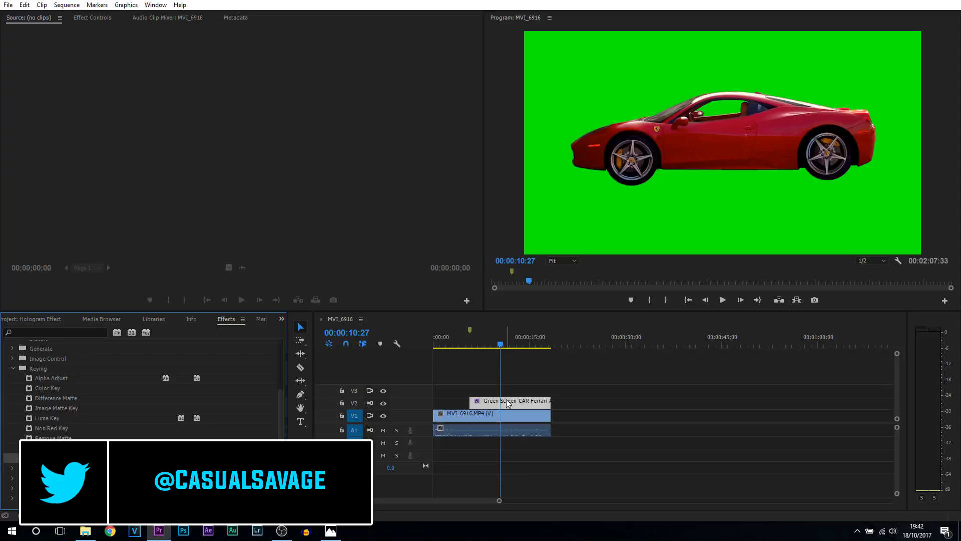
{"action": "left_click", "coordinate": [507, 401]}
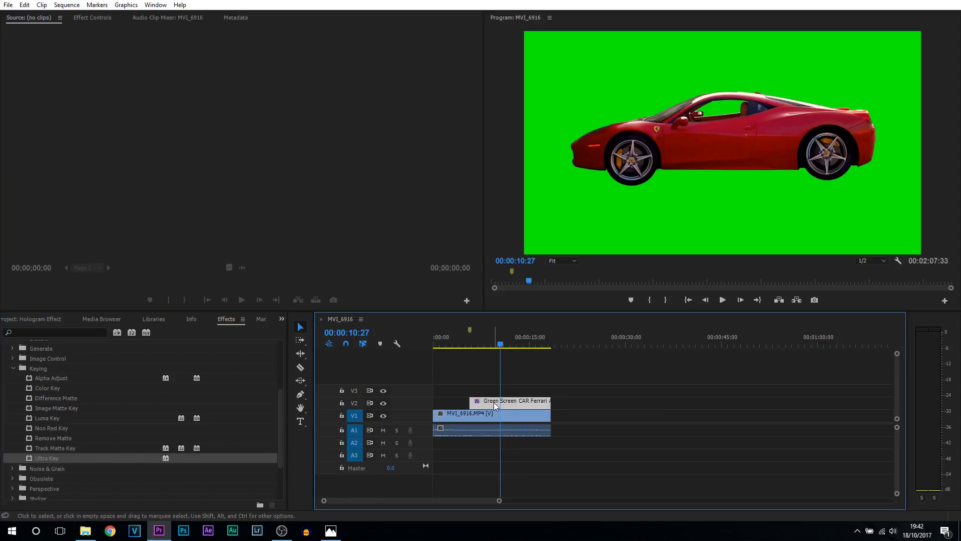
Sample the green screen with the Ultra Key eyedropper and set Output to Alpha Channel.
{"action": "left_click", "coordinate": [91, 21]}
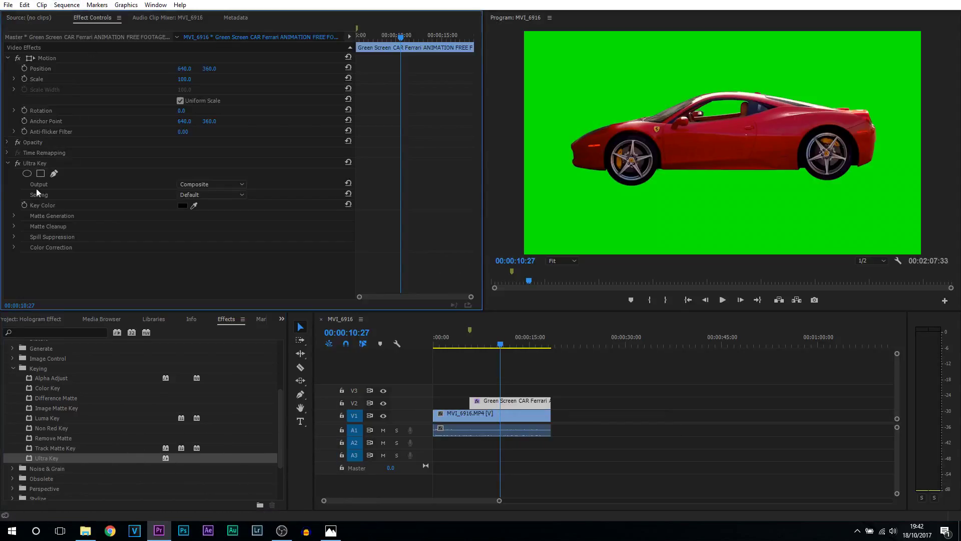
{"action": "left_click", "coordinate": [39, 206]}
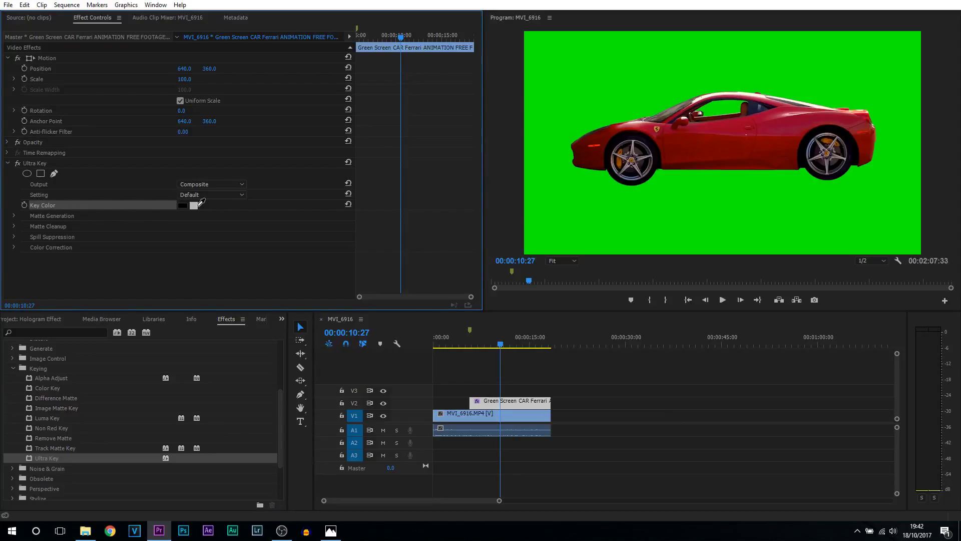
{"action": "left_click_drag", "start_coordinate": [194, 205], "coordinate": [642, 59]}
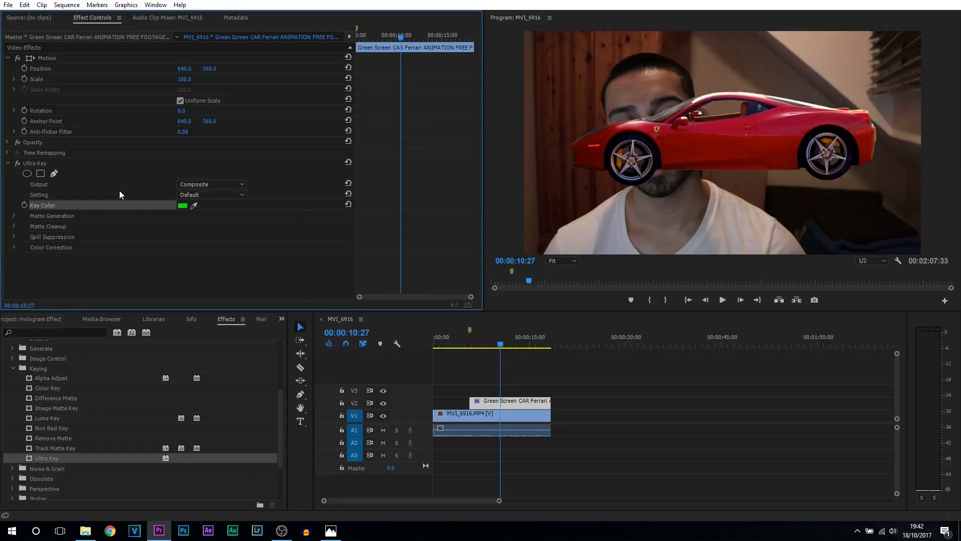
{"action": "left_click", "coordinate": [216, 182]}
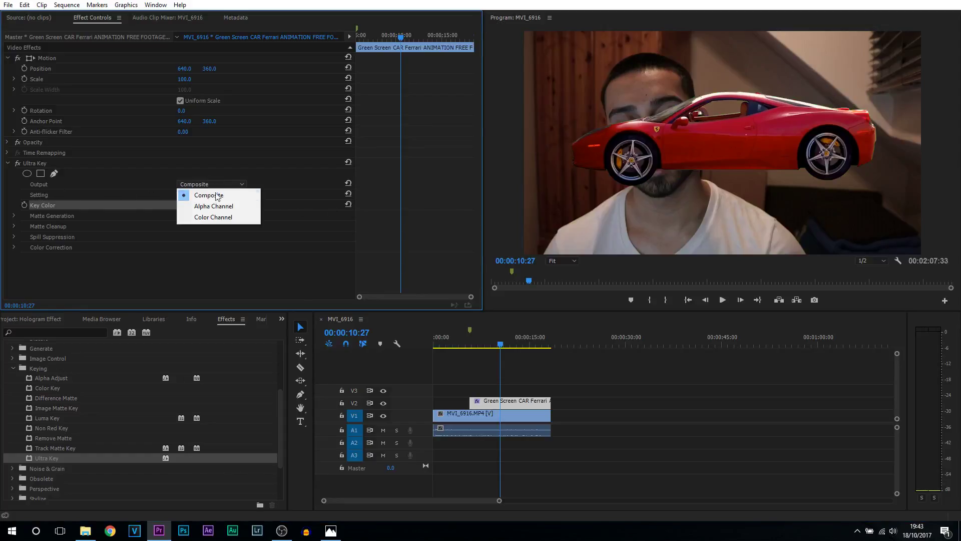
{"action": "left_click", "coordinate": [225, 207]}
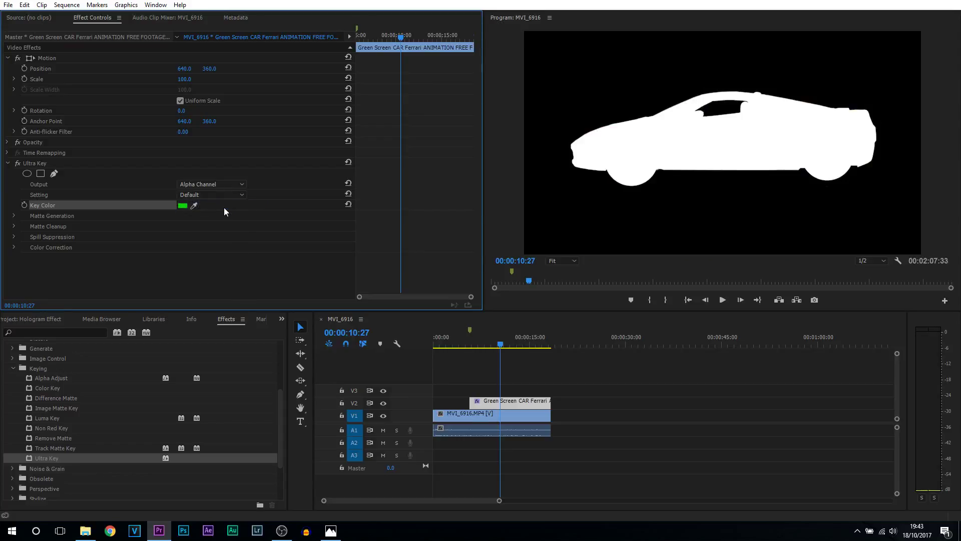
Set Ultra Key Matte Generation Transparency to 48.1 while viewing the alpha matte.
{"action": "left_click", "coordinate": [14, 216]}
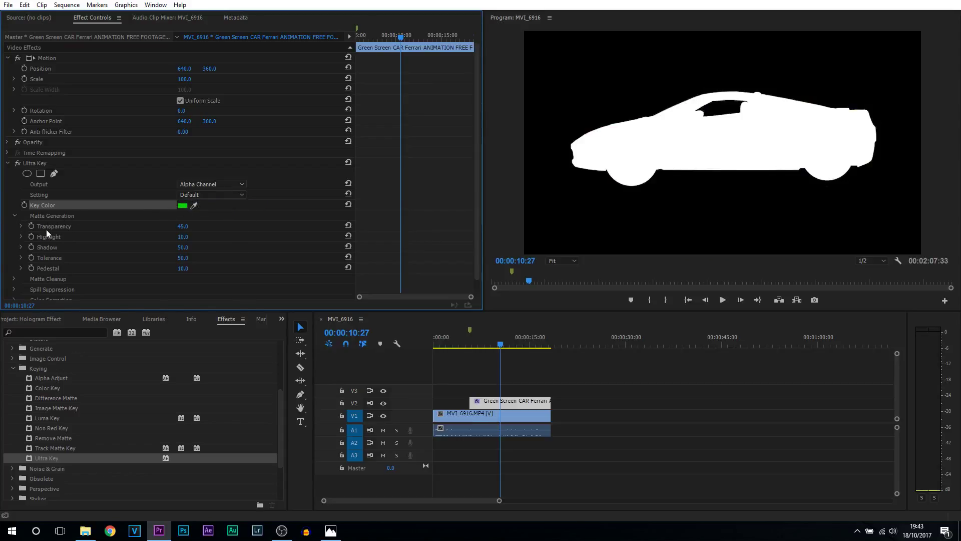
{"action": "left_click", "coordinate": [21, 225]}
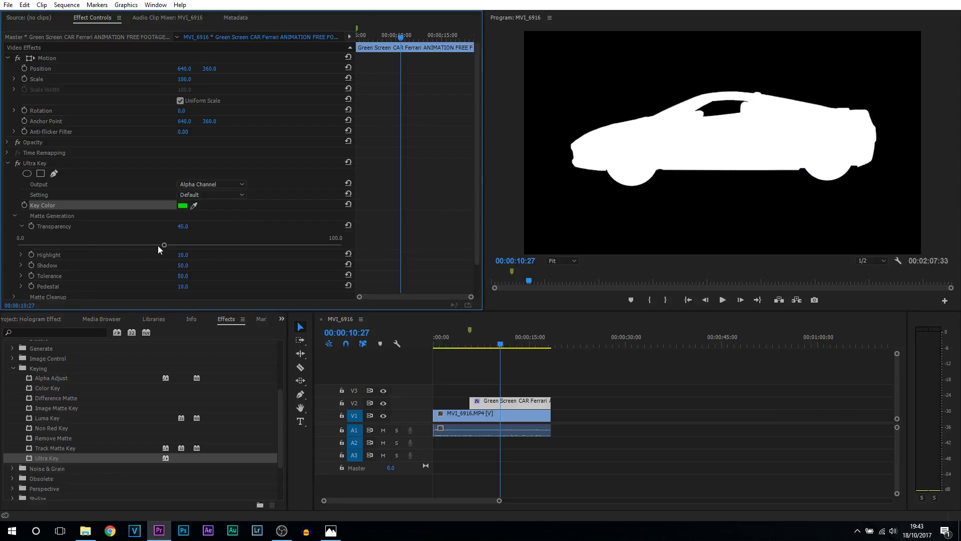
{"action": "left_click_drag", "start_coordinate": [164, 245], "coordinate": [249, 246]}
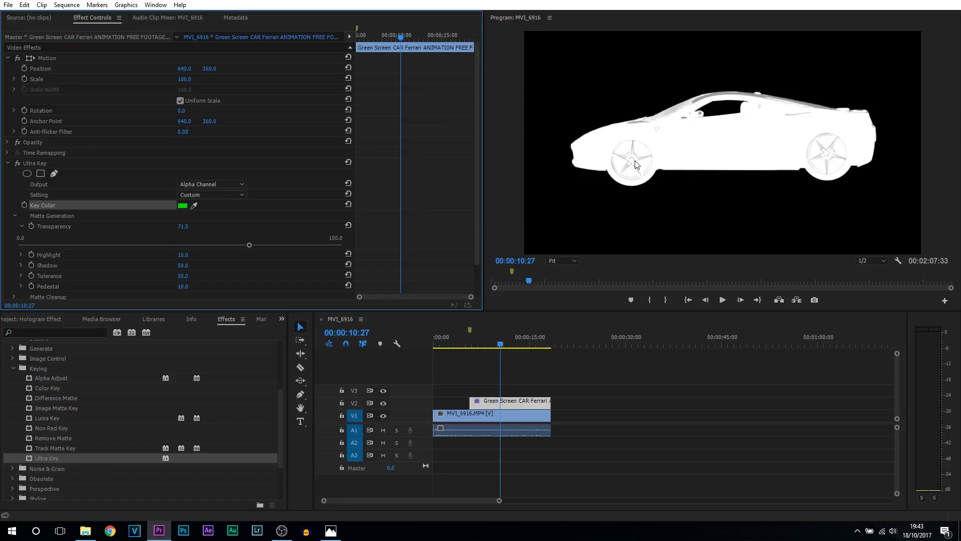
{"action": "left_click_drag", "start_coordinate": [249, 245], "coordinate": [174, 247]}
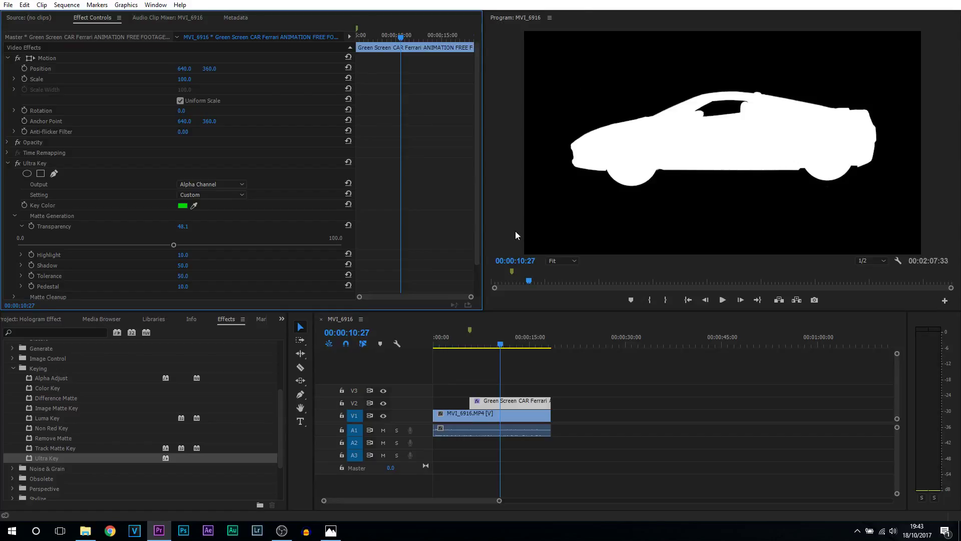
{"action": "left_click", "coordinate": [22, 227]}
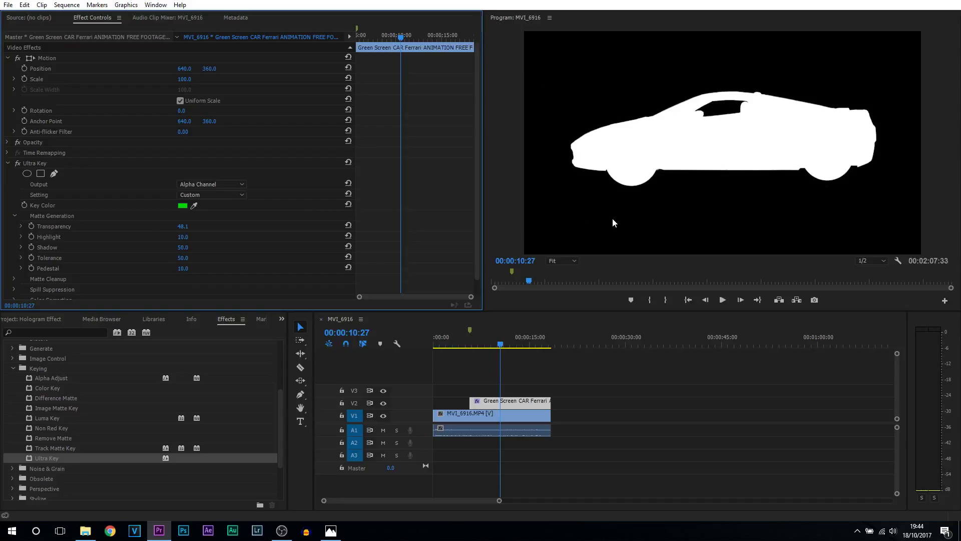
{"action": "left_click", "coordinate": [243, 183]}
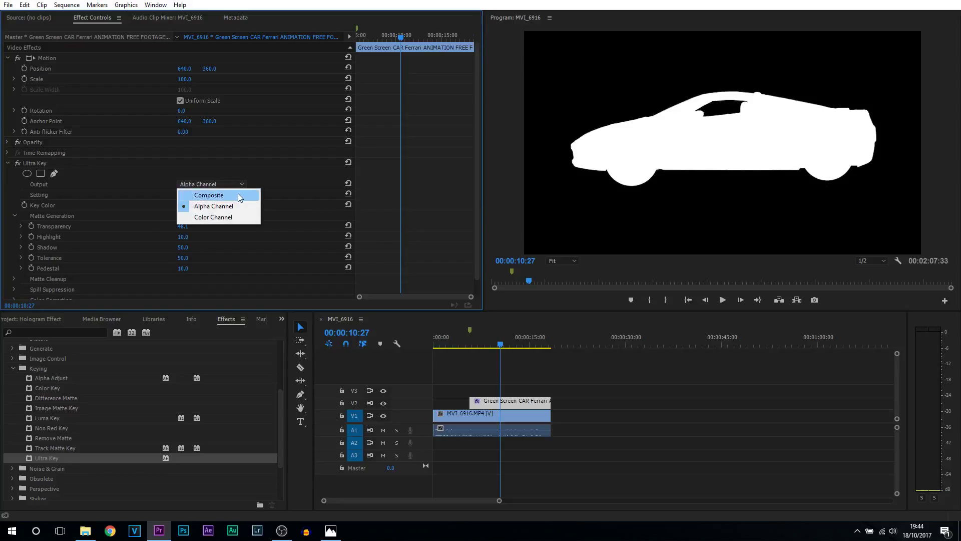
Switch Ultra Key Output back to Composite and set Shadow to 39.2.
{"action": "left_click", "coordinate": [239, 193]}
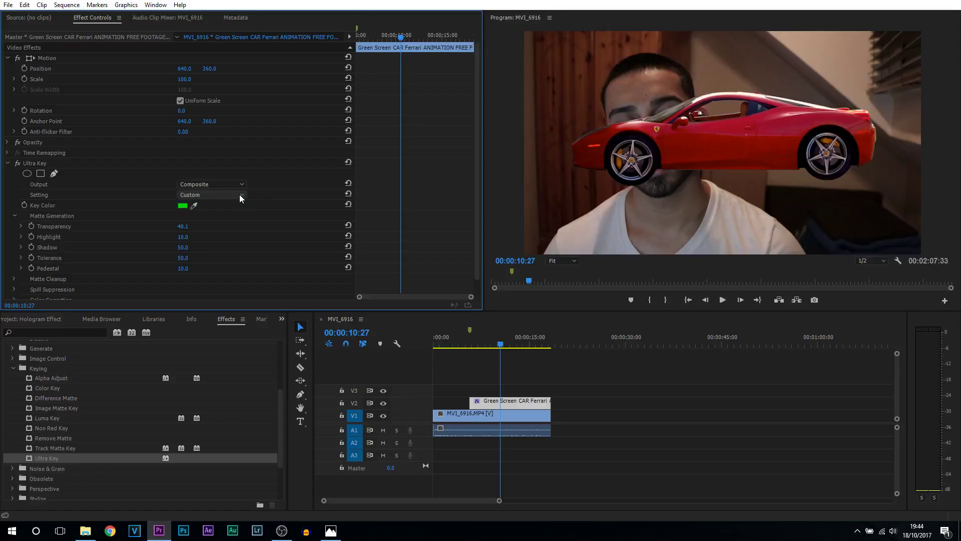
{"action": "left_click", "coordinate": [20, 247]}
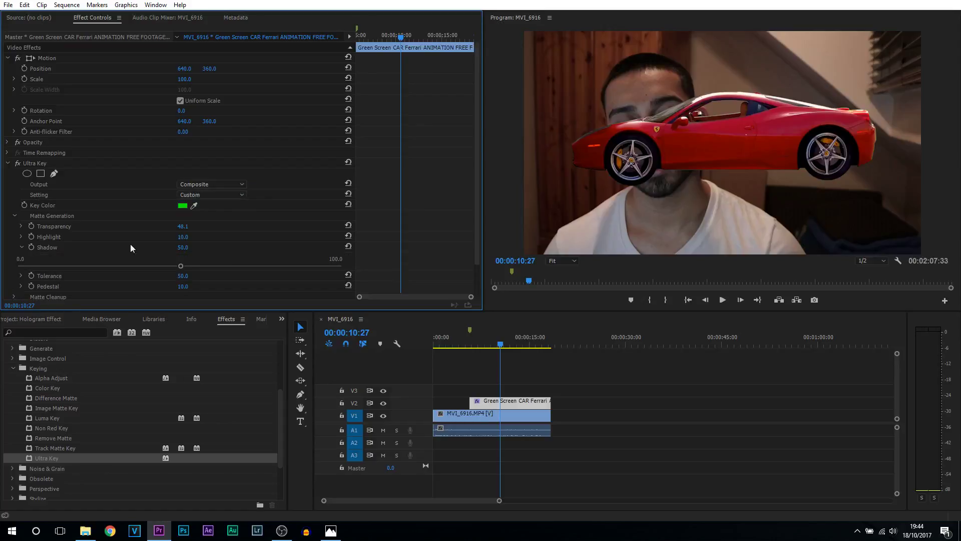
{"action": "mouse_move", "coordinate": [184, 269]}
{"action": "left_mouse_down"}
{"action": "mouse_move", "coordinate": [227, 268]}
{"action": "mouse_move", "coordinate": [173, 273]}
{"action": "left_mouse_up"}
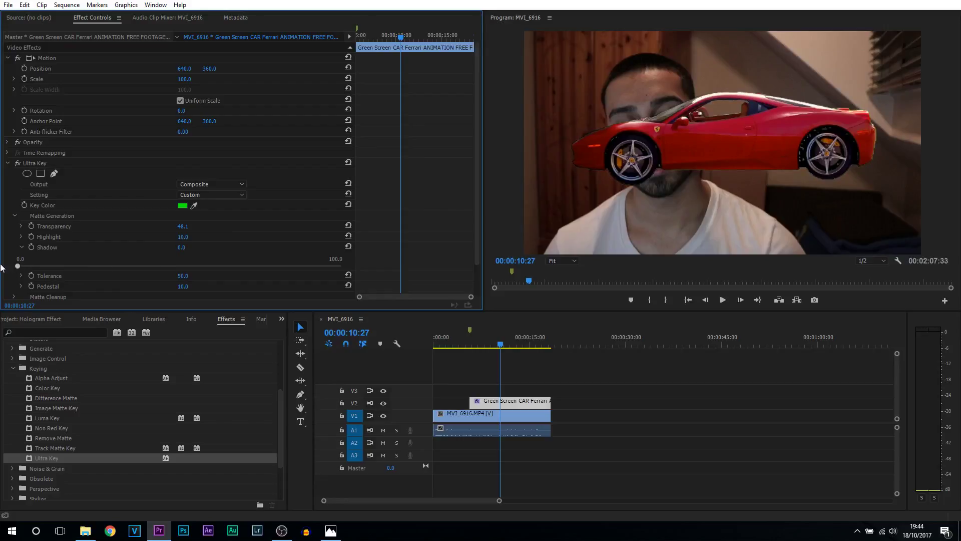
{"action": "left_click_drag", "start_coordinate": [114, 271], "coordinate": [145, 265]}
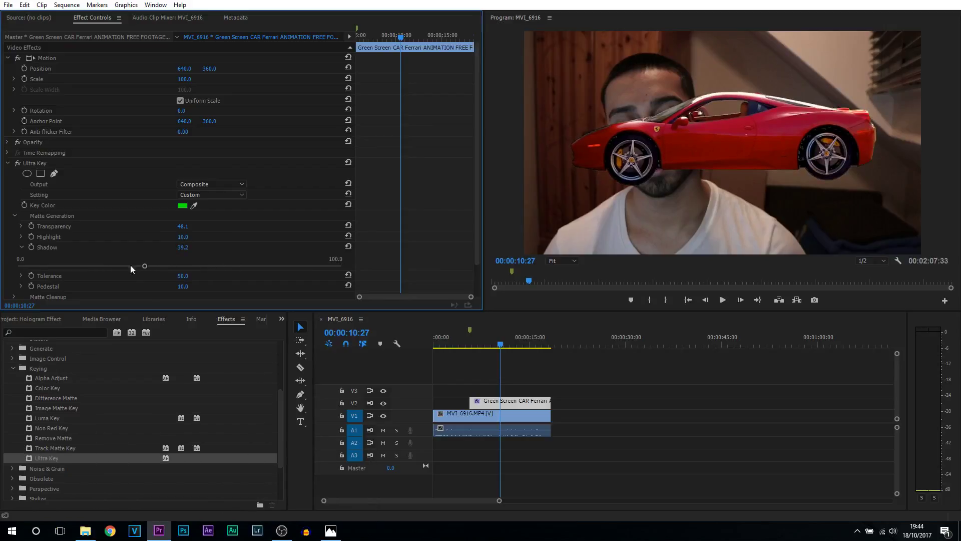
{"action": "left_click", "coordinate": [21, 248]}
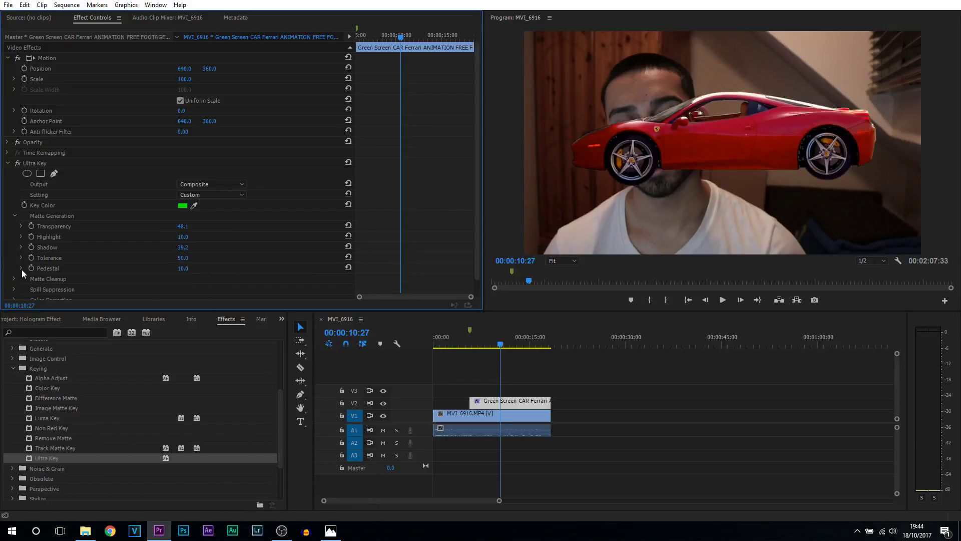
Adjust the Pedestal amount, collapse Matte Generation and keep Composite output.
{"action": "left_click", "coordinate": [21, 268]}
{"action": "left_click_drag", "start_coordinate": [52, 286], "coordinate": [107, 284]}
{"action": "left_click", "coordinate": [22, 269]}
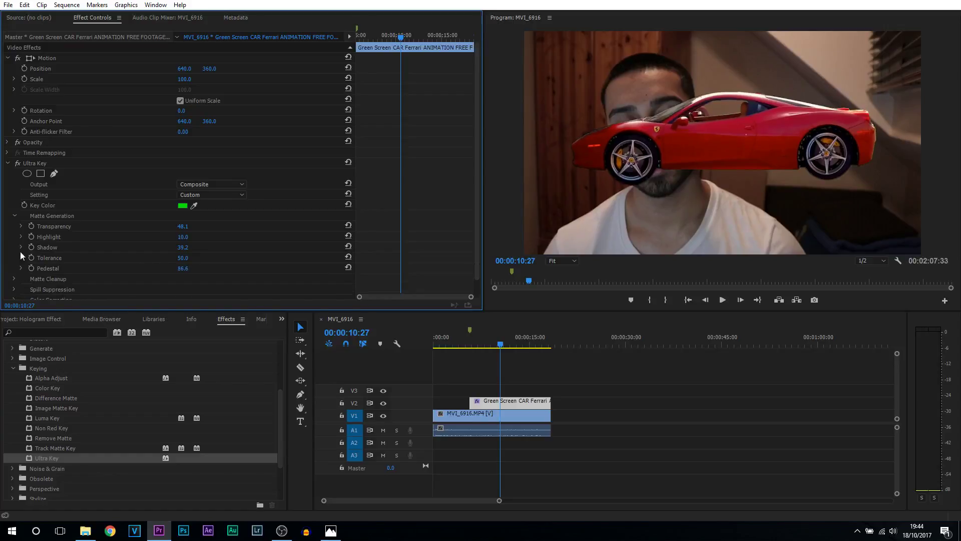
{"action": "left_click", "coordinate": [14, 216]}
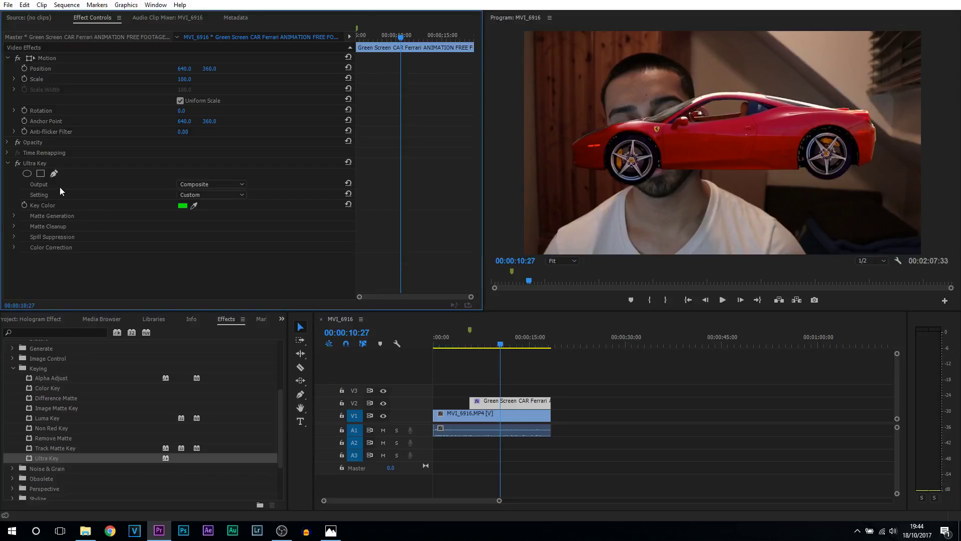
{"action": "left_click", "coordinate": [210, 184]}
{"action": "left_click", "coordinate": [205, 195]}
Set the Ultra Key Matte Cleanup Choke to 23.0.
{"action": "left_click", "coordinate": [13, 227]}
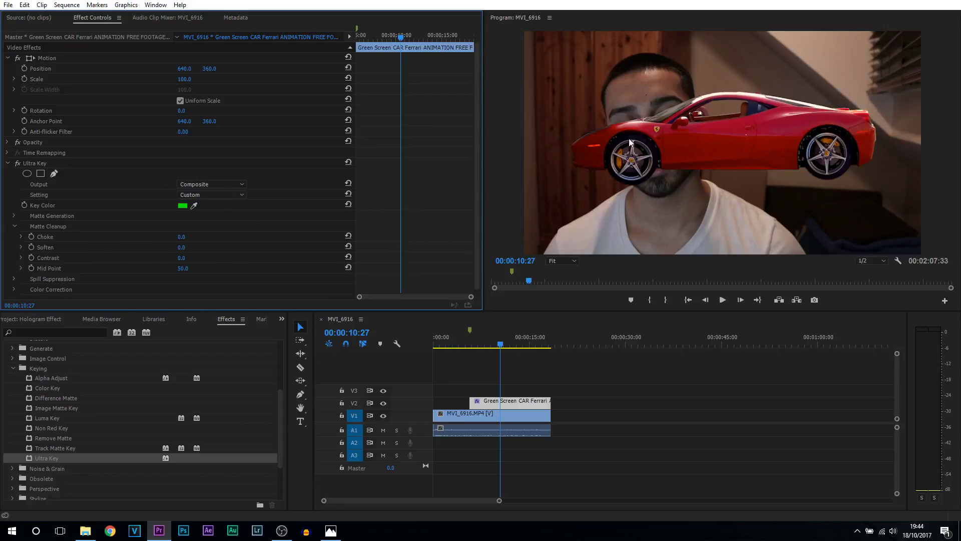
{"action": "left_click", "coordinate": [21, 237]}
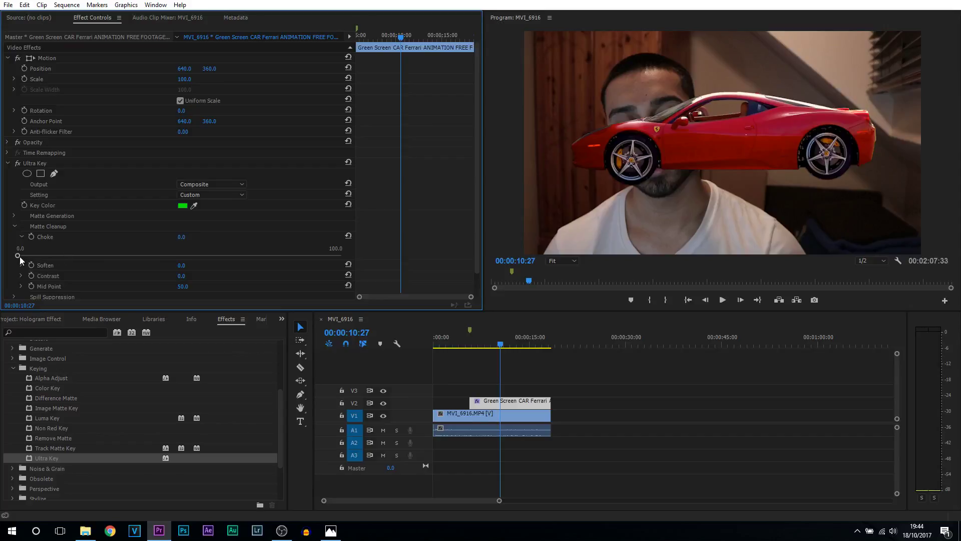
{"action": "left_click_drag", "start_coordinate": [18, 254], "coordinate": [226, 263]}
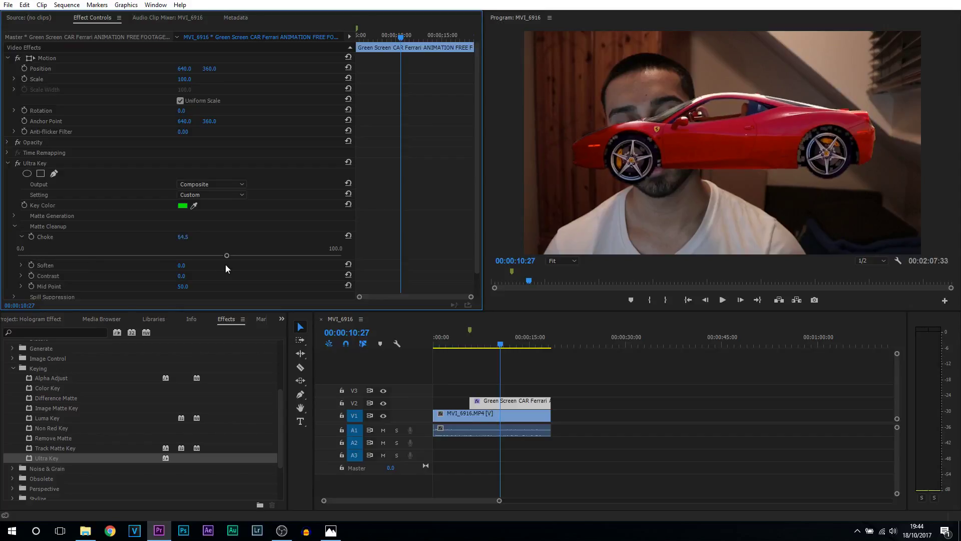
{"action": "left_click", "coordinate": [21, 237]}
Soften the matte to 15.0 and raise Matte Cleanup Contrast to 60.8.
{"action": "left_click", "coordinate": [21, 248]}
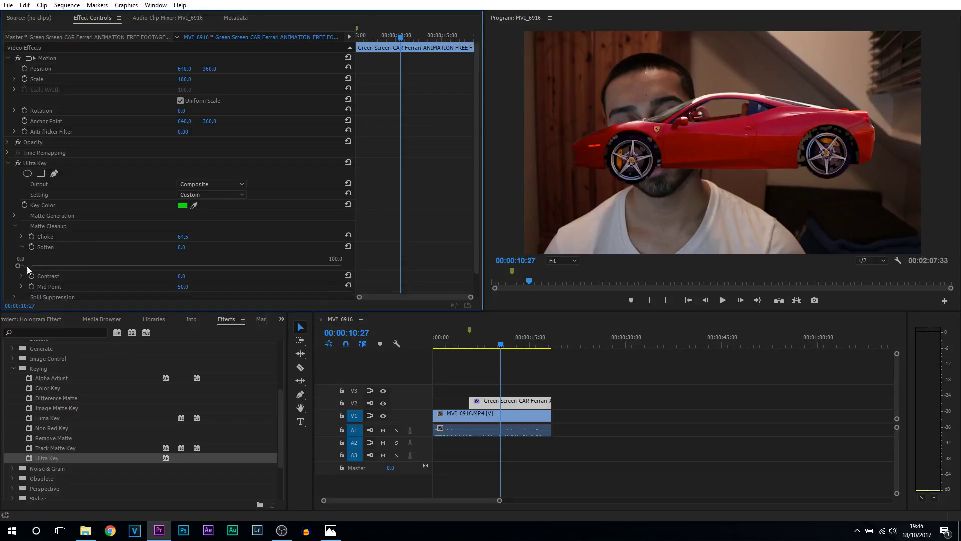
{"action": "left_click_drag", "start_coordinate": [19, 266], "coordinate": [64, 267]}
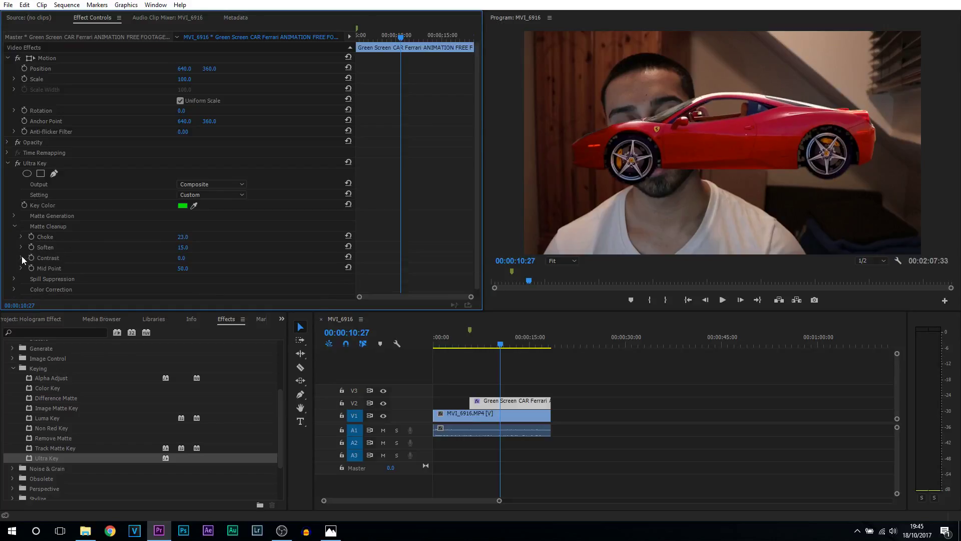
{"action": "left_click", "coordinate": [21, 257]}
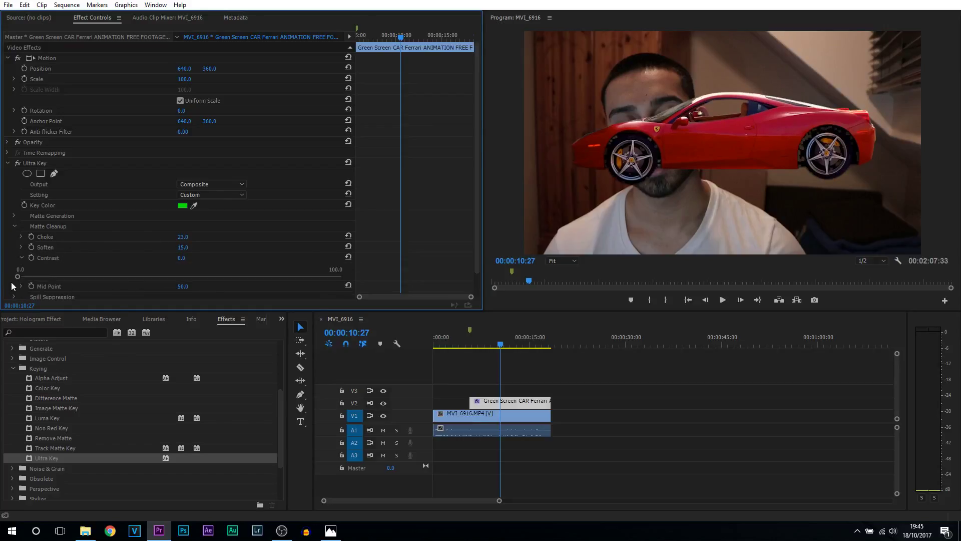
{"action": "left_click_drag", "start_coordinate": [19, 276], "coordinate": [214, 281]}
{"action": "left_click", "coordinate": [13, 227]}
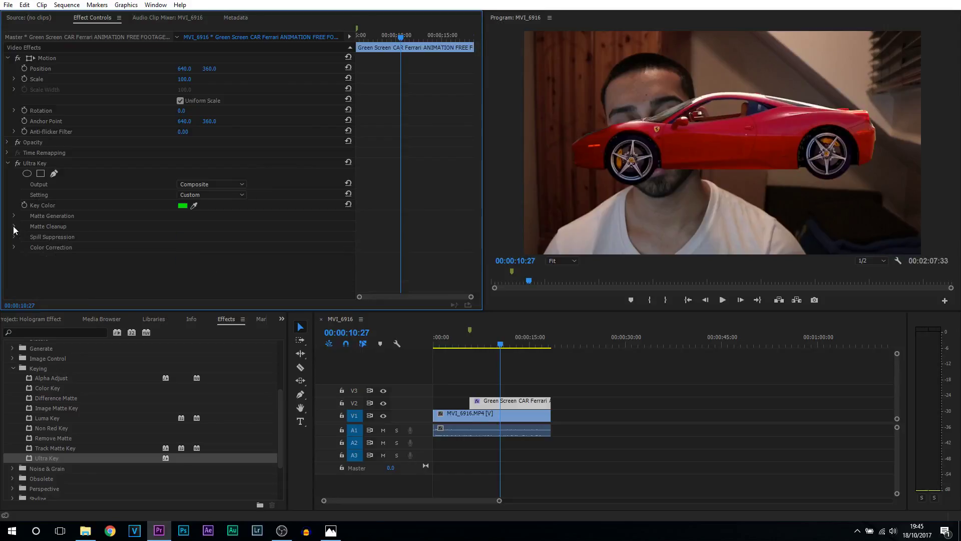
{"action": "left_click", "coordinate": [7, 164]}
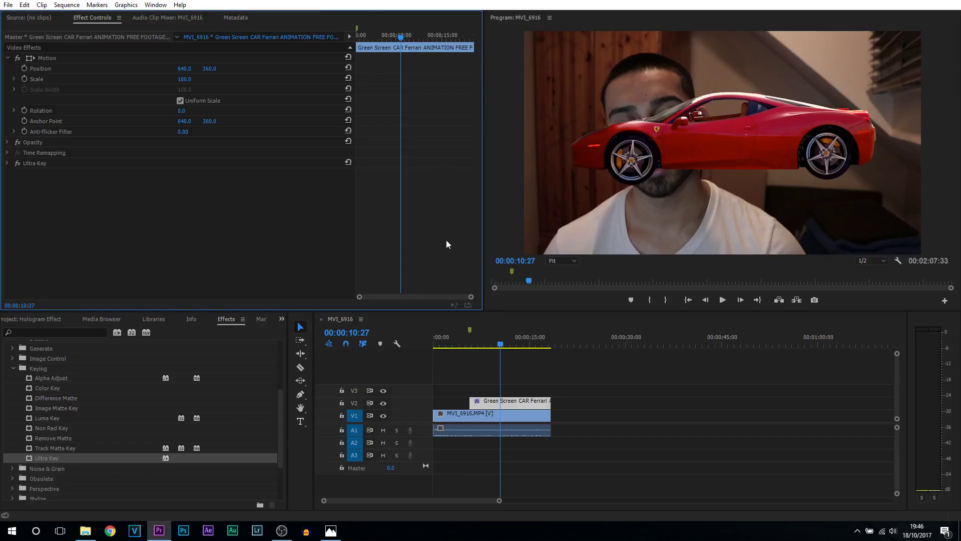
Apply the Noise & Grain > Noise effect to the Ferrari clip on V2.
{"action": "left_click", "coordinate": [14, 368]}
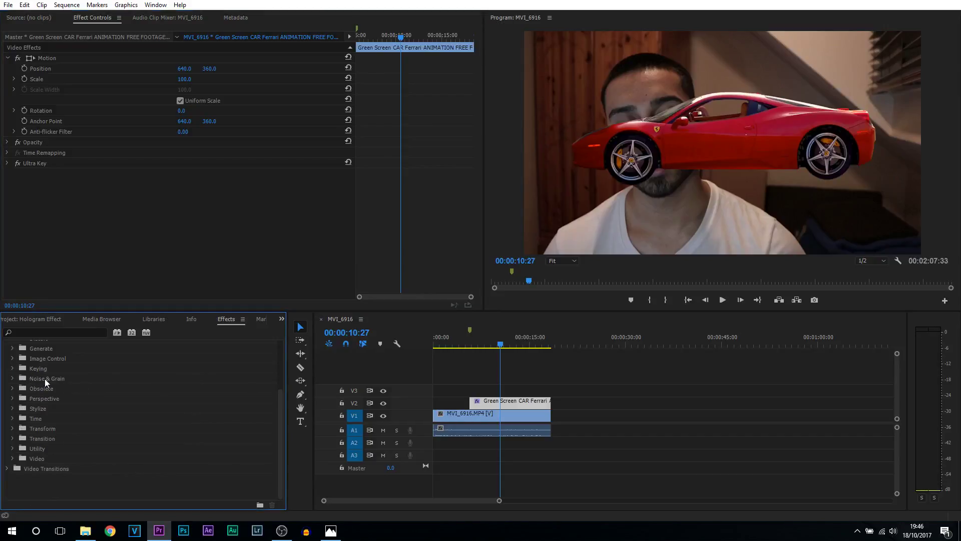
{"action": "left_click", "coordinate": [32, 379]}
{"action": "left_click", "coordinate": [12, 379]}
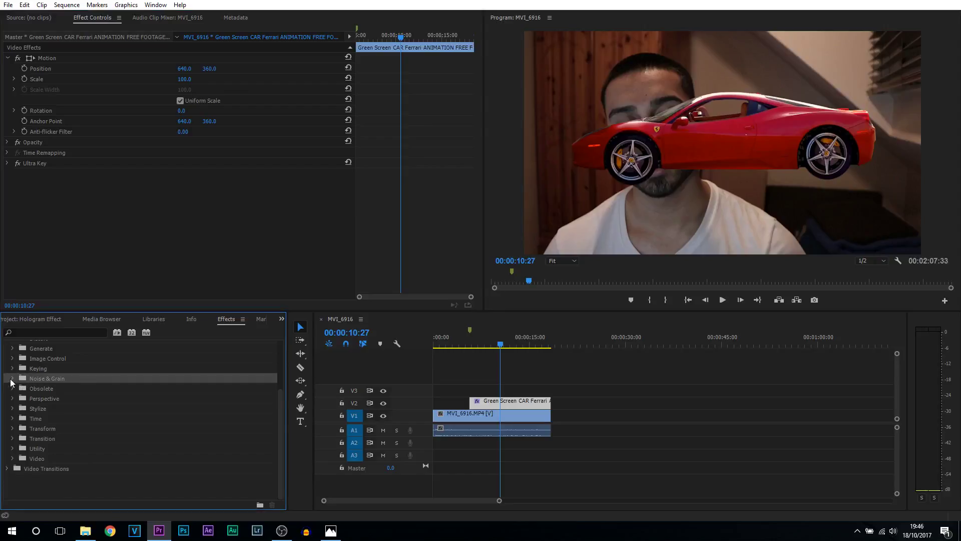
{"action": "left_click", "coordinate": [32, 407]}
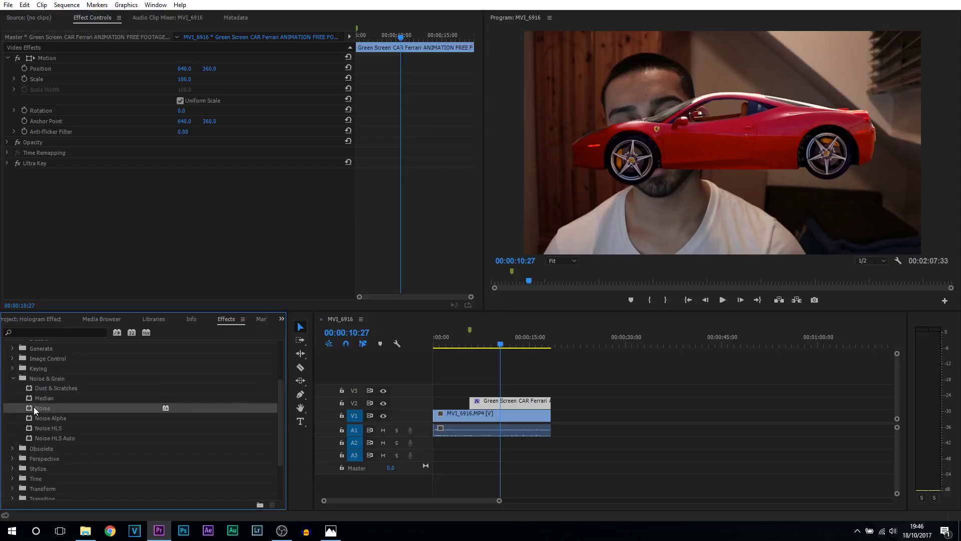
{"action": "left_click_drag", "start_coordinate": [35, 406], "coordinate": [505, 404]}
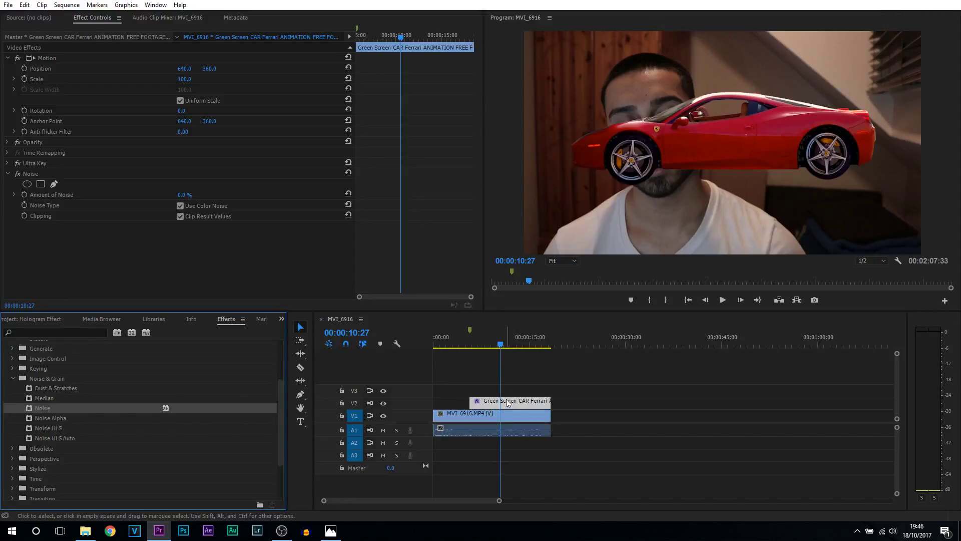
{"action": "left_click", "coordinate": [510, 404]}
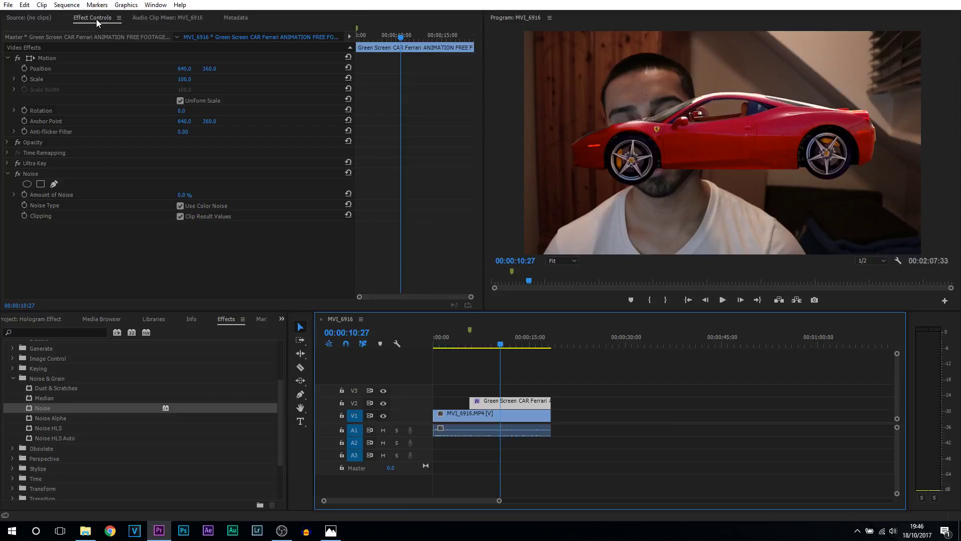
Raise the Noise effect's Amount of Noise to about 45.4%.
{"action": "left_click", "coordinate": [36, 173]}
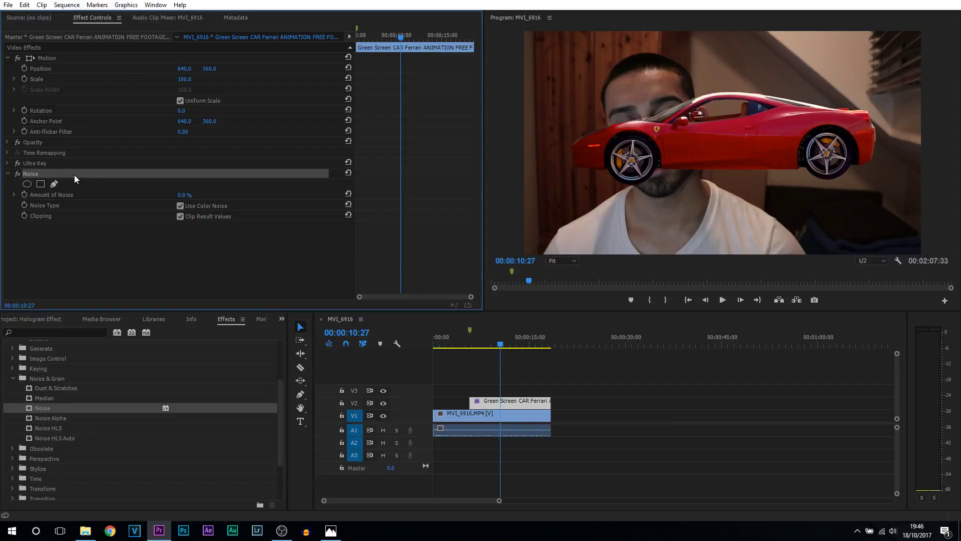
{"action": "left_click", "coordinate": [14, 195]}
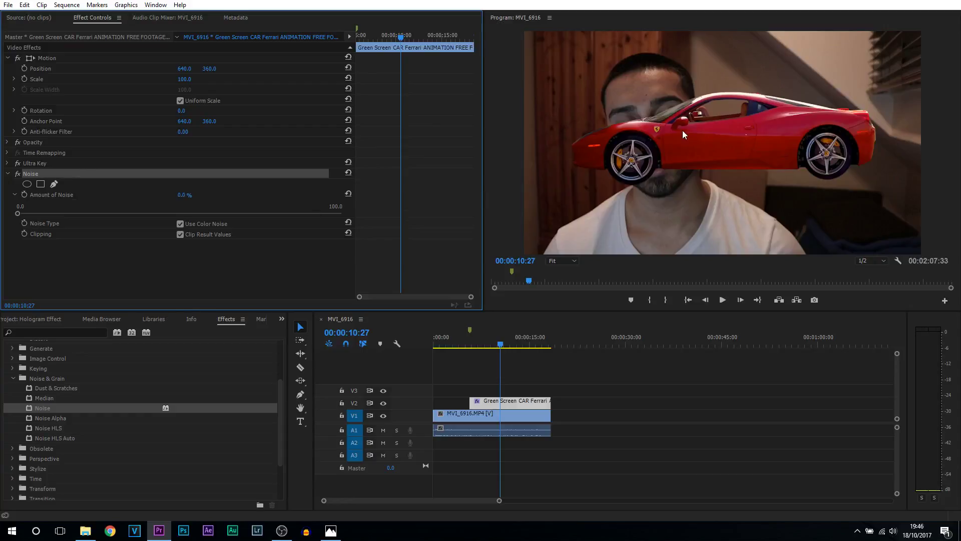
{"action": "left_click_drag", "start_coordinate": [17, 214], "coordinate": [128, 215]}
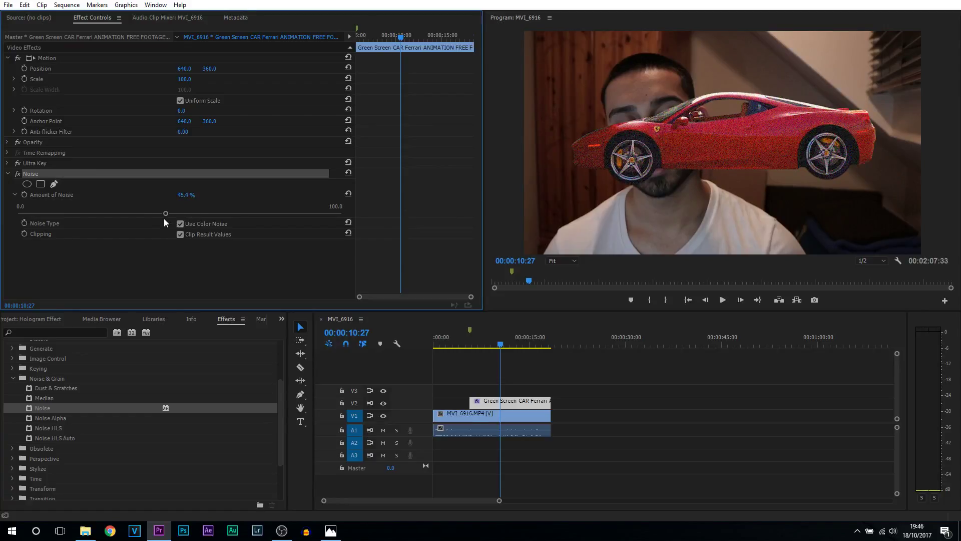
{"action": "left_click", "coordinate": [59, 208]}
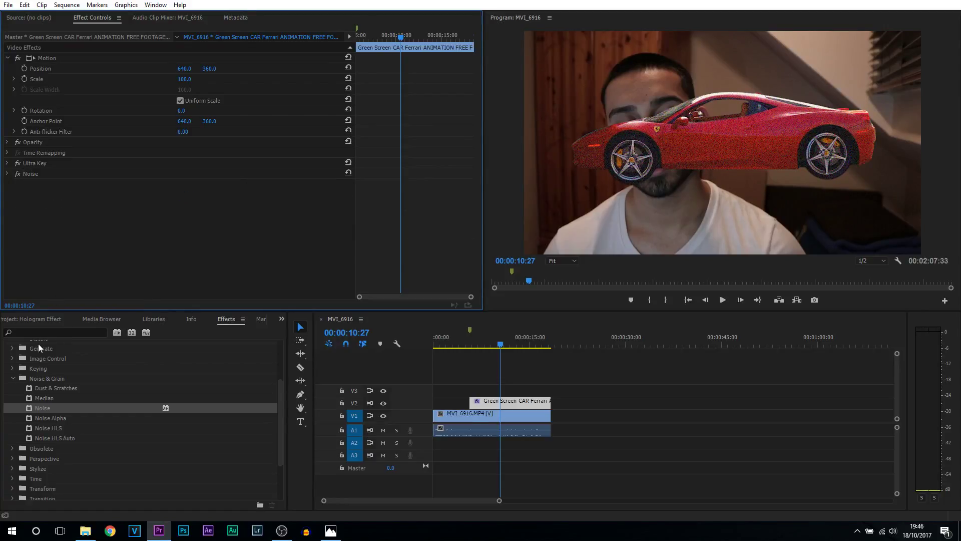
{"action": "left_click", "coordinate": [12, 379]}
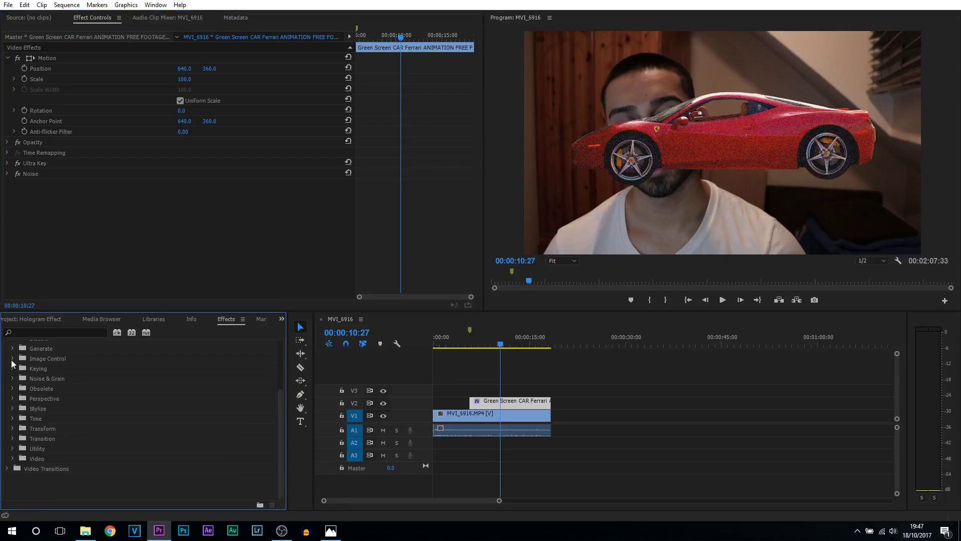
Apply Image Control > Color Balance (RGB) to the Ferrari clip.
{"action": "left_click", "coordinate": [10, 360]}
{"action": "left_click", "coordinate": [49, 375]}
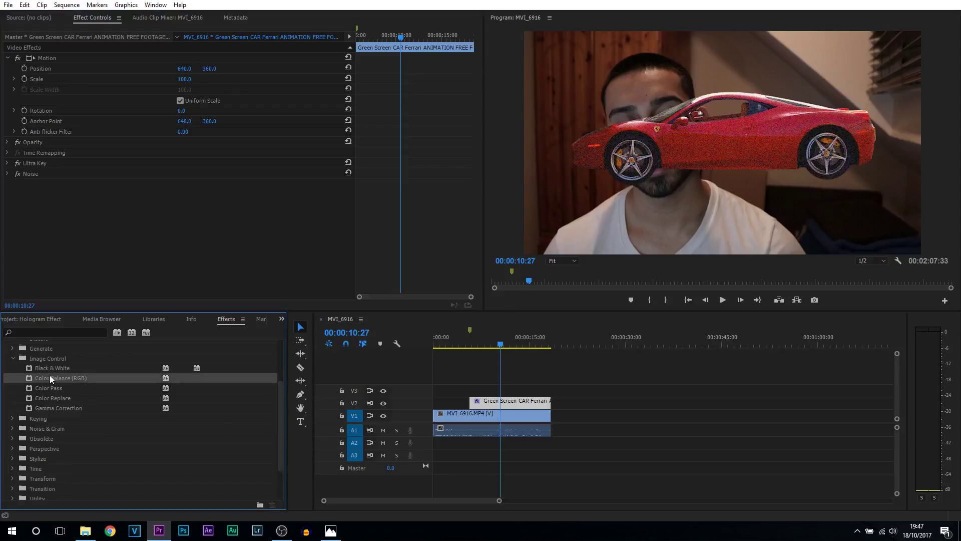
{"action": "left_click_drag", "start_coordinate": [50, 376], "coordinate": [493, 400]}
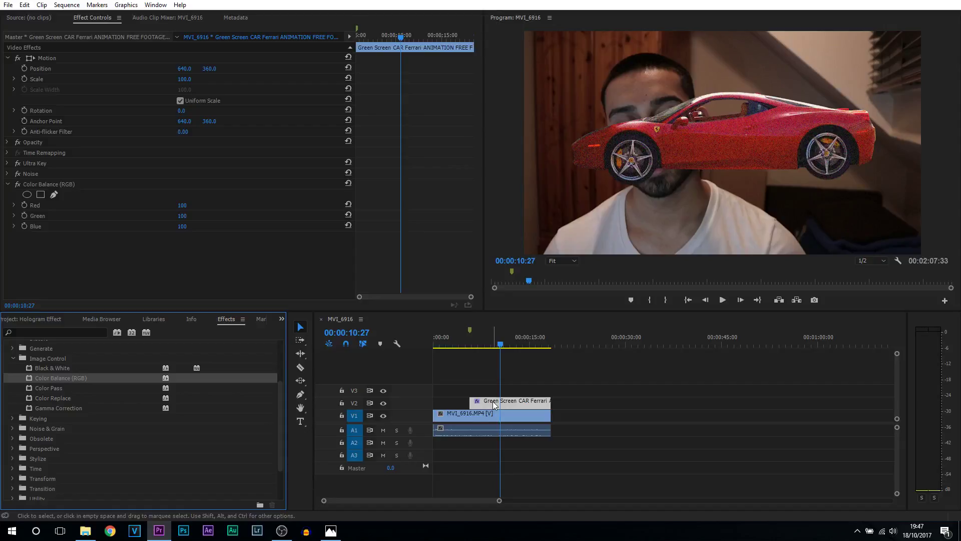
{"action": "left_click", "coordinate": [209, 228]}
Set Color Balance (RGB) to Red 31, Green 61 and Blue 74.
{"action": "left_click", "coordinate": [14, 205]}
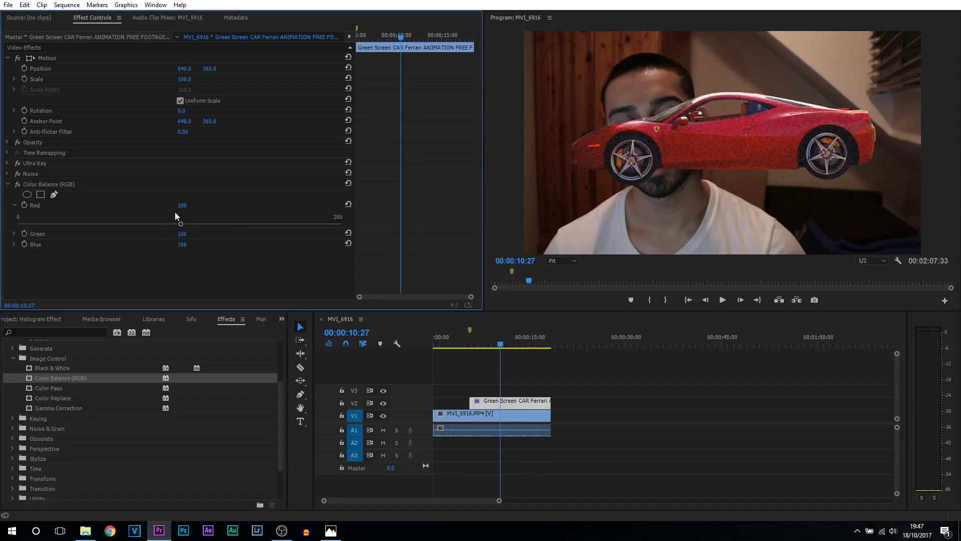
{"action": "left_click_drag", "start_coordinate": [182, 226], "coordinate": [67, 226]}
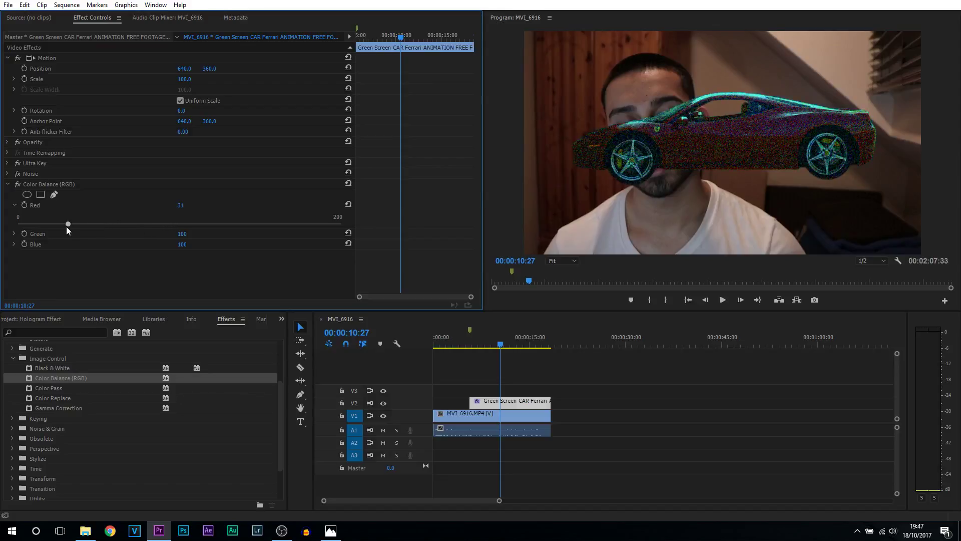
{"action": "left_click", "coordinate": [18, 234]}
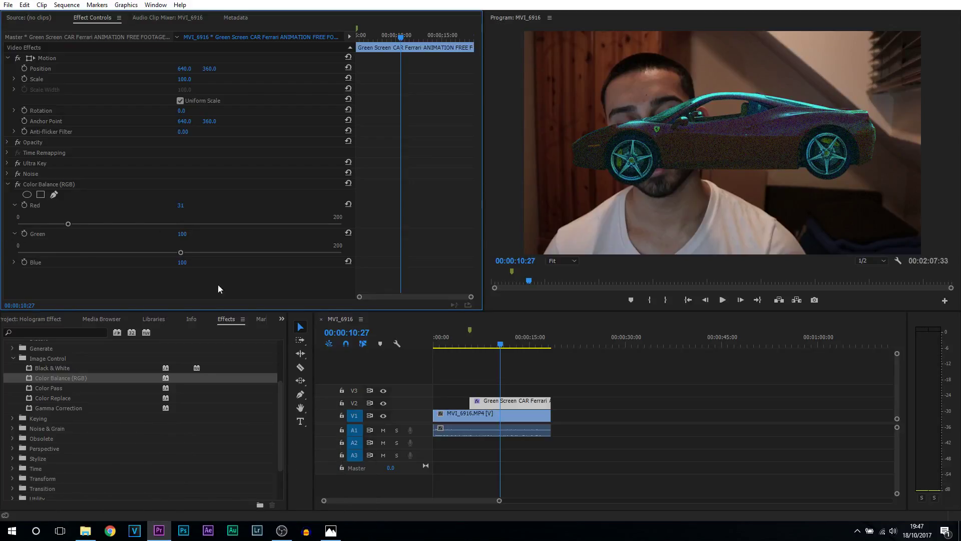
{"action": "left_click_drag", "start_coordinate": [181, 257], "coordinate": [115, 253]}
{"action": "left_click", "coordinate": [14, 262]}
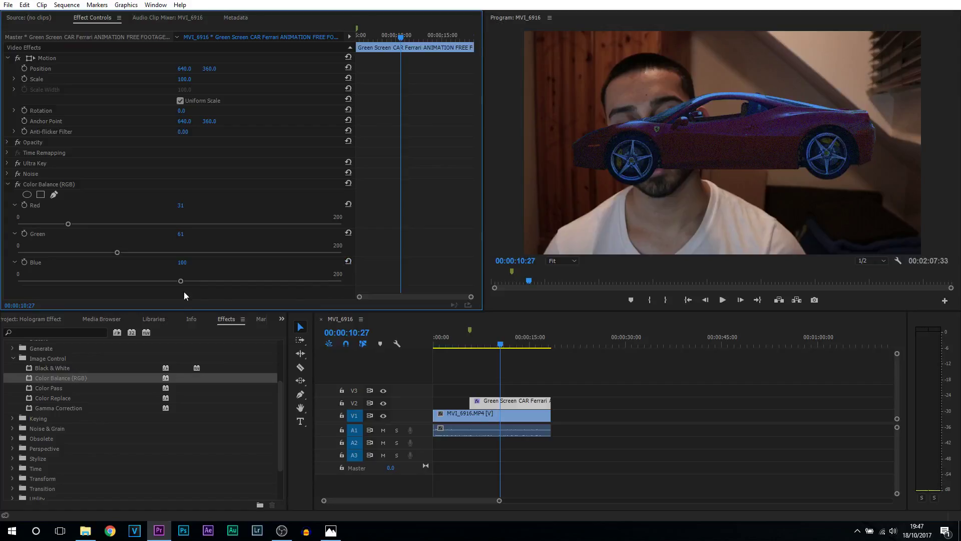
{"action": "left_click_drag", "start_coordinate": [182, 282], "coordinate": [160, 282]}
{"action": "left_click", "coordinate": [7, 184]}
Apply the Grid effect to the Ferrari clip and size it by separate width and height.
{"action": "left_click", "coordinate": [57, 332]}
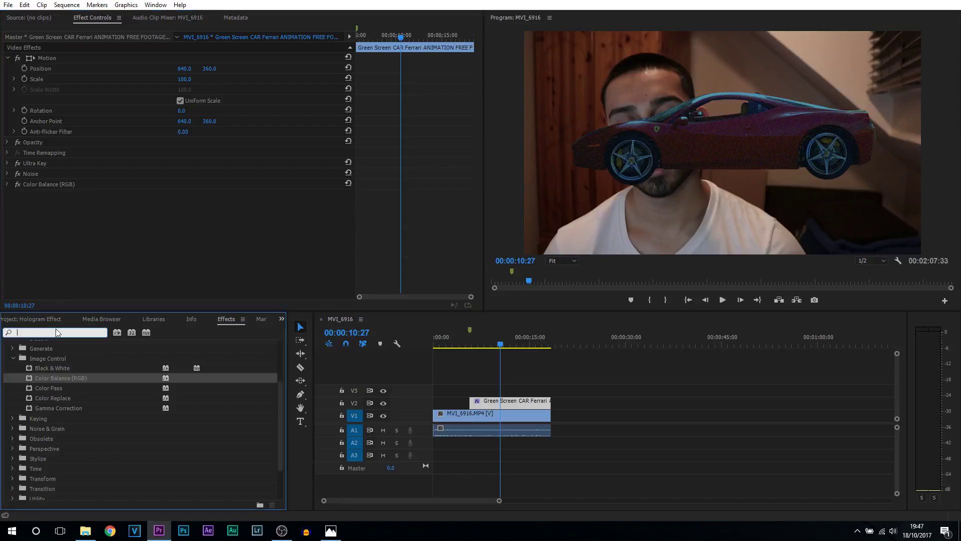
{"action": "type", "text": "grid"}
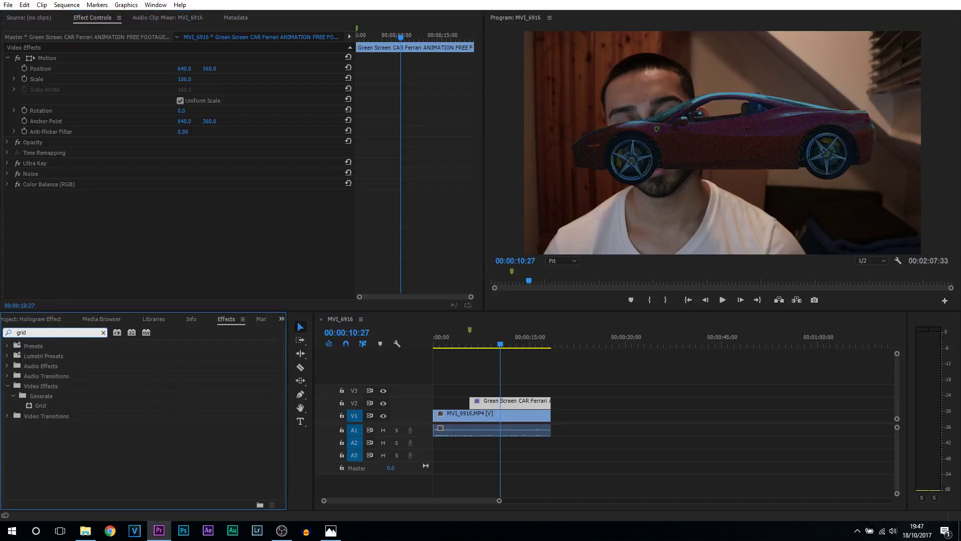
{"action": "left_click", "coordinate": [41, 405]}
{"action": "left_click_drag", "start_coordinate": [34, 406], "coordinate": [514, 403]}
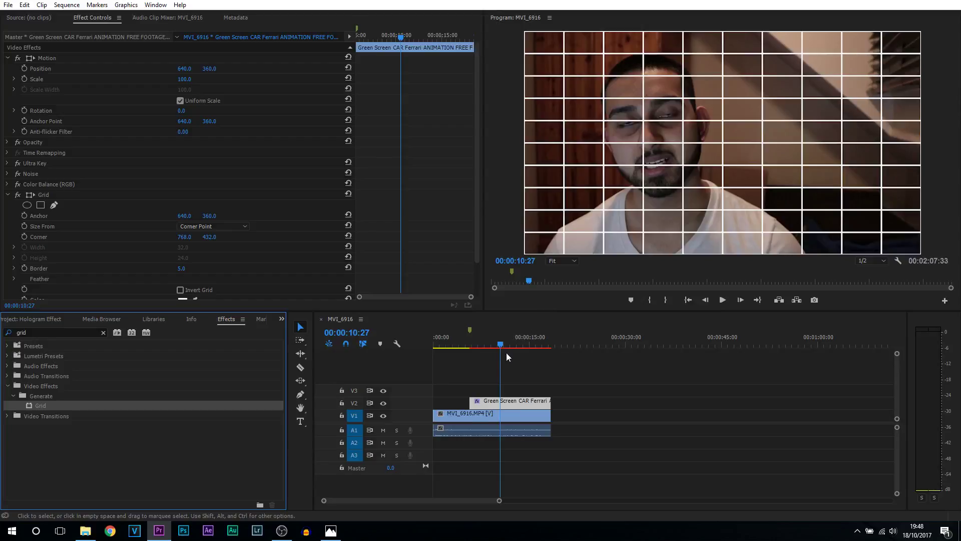
{"action": "left_click", "coordinate": [489, 337]}
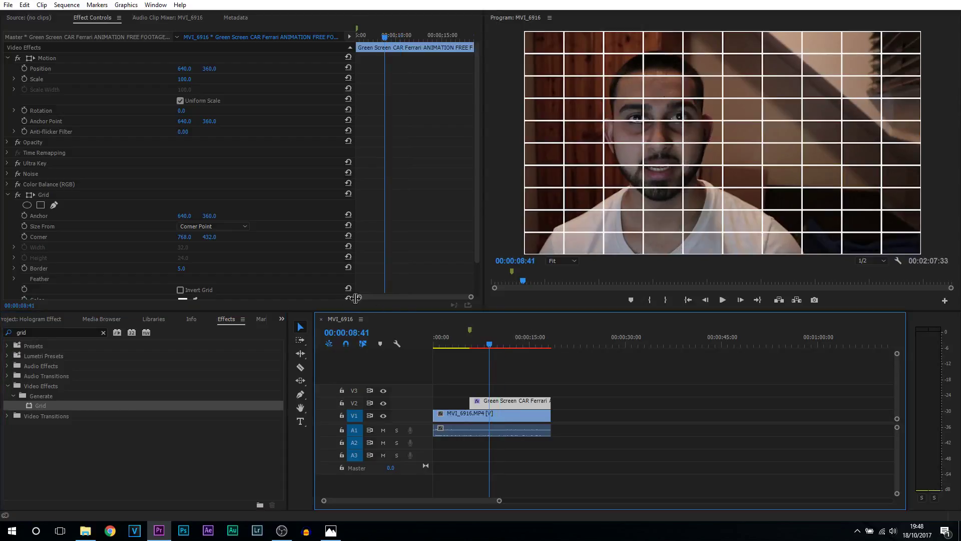
{"action": "left_click", "coordinate": [229, 226]}
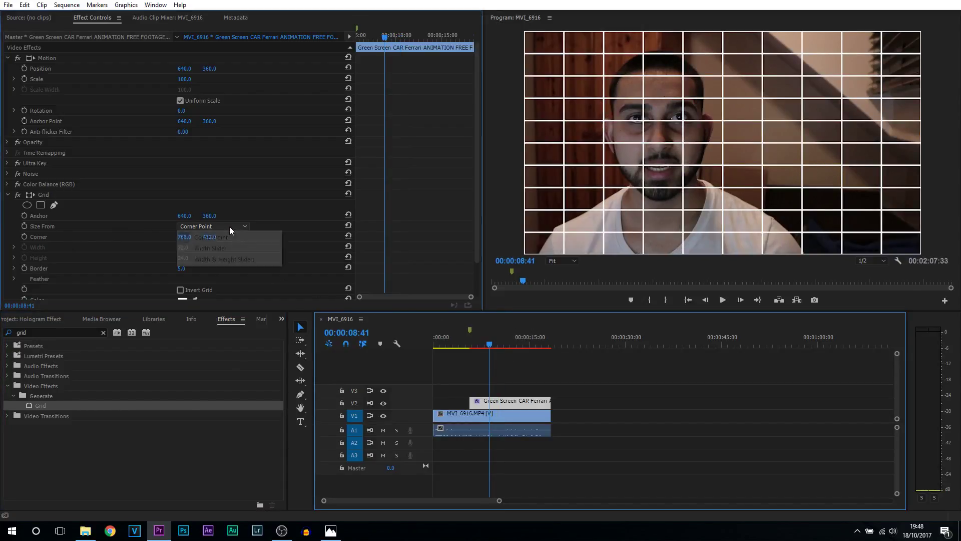
{"action": "left_click", "coordinate": [228, 259]}
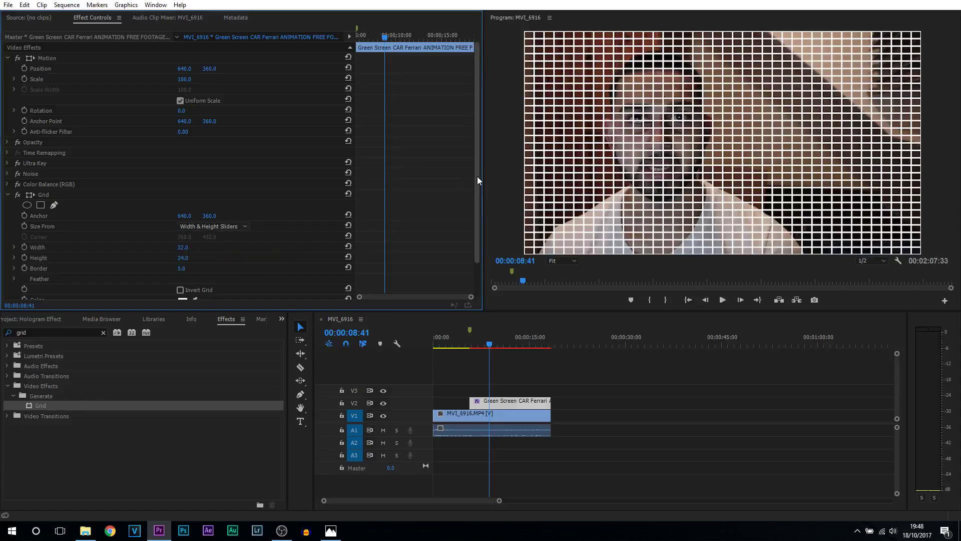
{"action": "left_click_drag", "start_coordinate": [476, 177], "coordinate": [473, 209]}
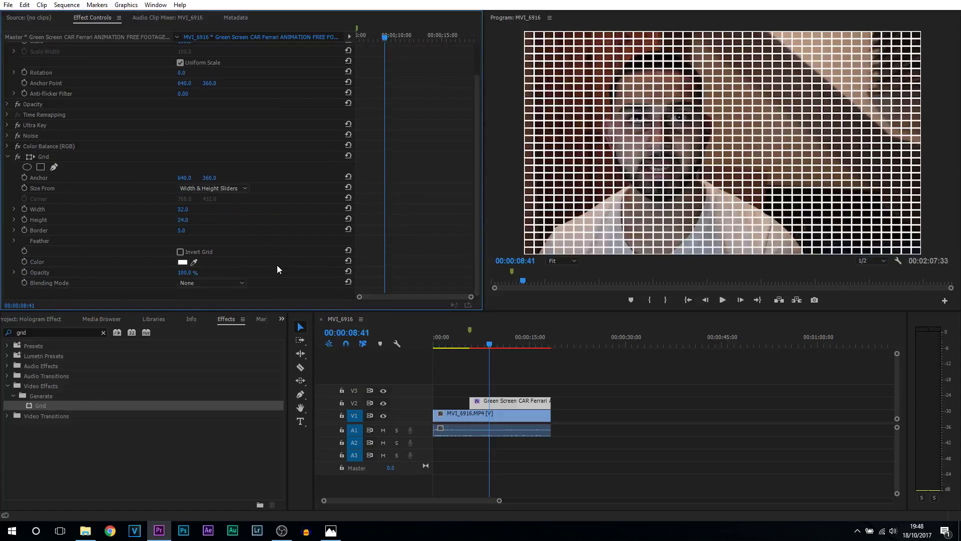
Set the Grid Anchor X to 20 and Width to 2500.
{"action": "left_click", "coordinate": [184, 178]}
{"action": "type", "text": "20"}
{"action": "key", "text": "Return"}
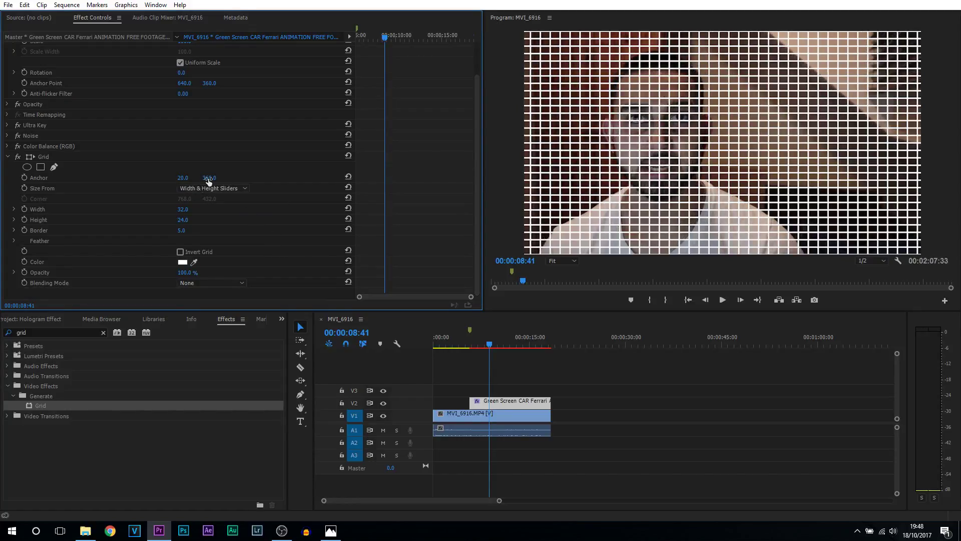
{"action": "left_click", "coordinate": [184, 209]}
{"action": "type", "text": "2500"}
{"action": "key", "text": "Return"}
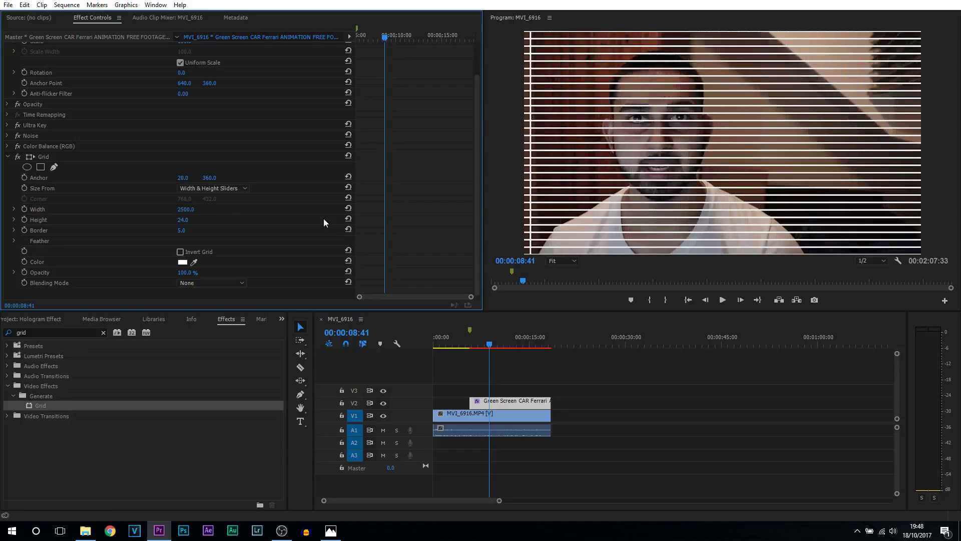
Set the Grid Height to 8 and Border to 6.
{"action": "left_click", "coordinate": [183, 220]}
{"action": "type", "text": "8"}
{"action": "key", "text": "Return"}
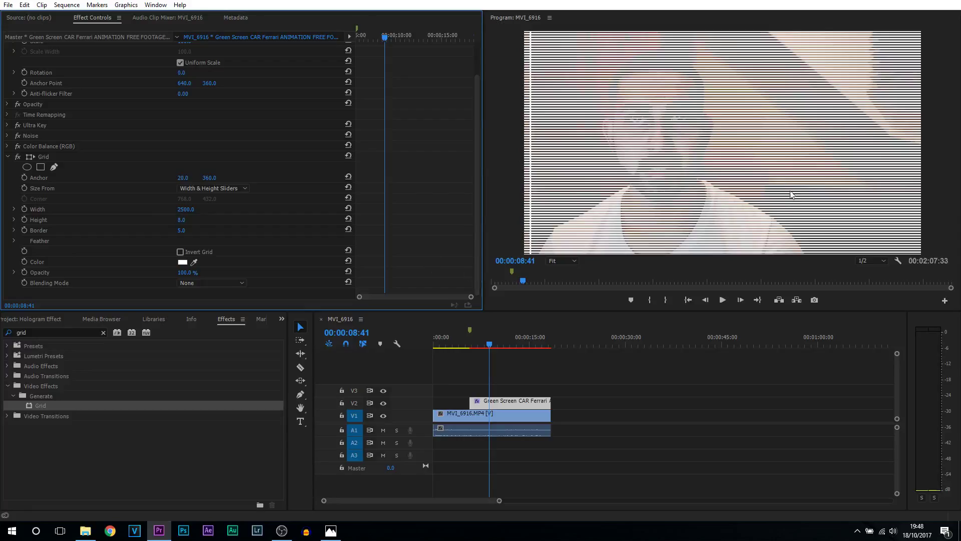
{"action": "left_click", "coordinate": [190, 230]}
{"action": "type", "text": "6"}
{"action": "key", "text": "Return"}
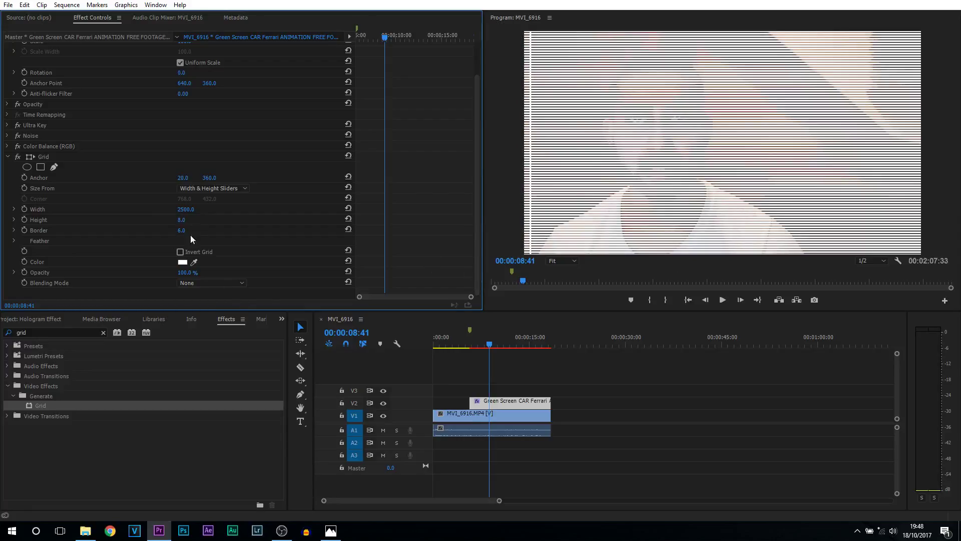
{"action": "left_click", "coordinate": [182, 262]}
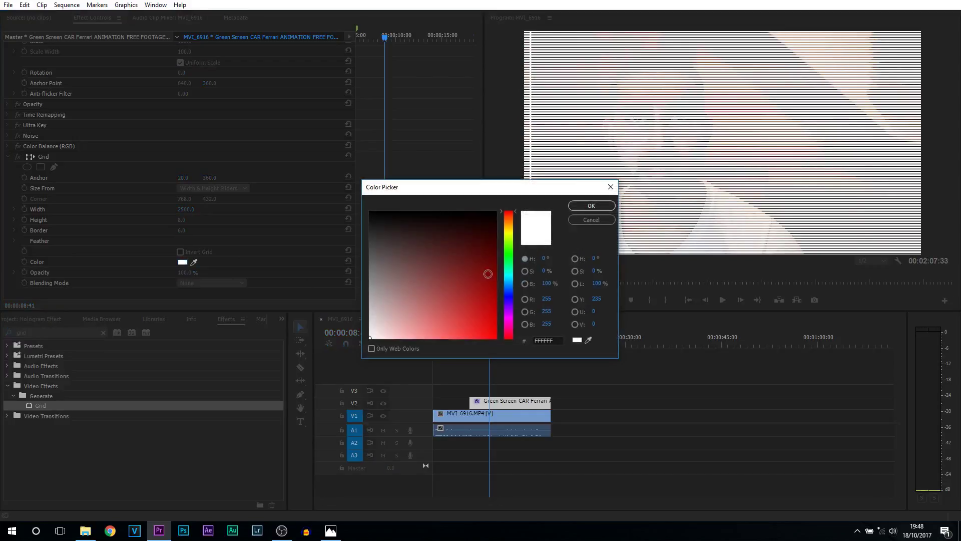
Make the grid lines dark blue with Screen blending mode.
{"action": "left_click", "coordinate": [510, 299]}
{"action": "left_click_drag", "start_coordinate": [487, 299], "coordinate": [497, 280]}
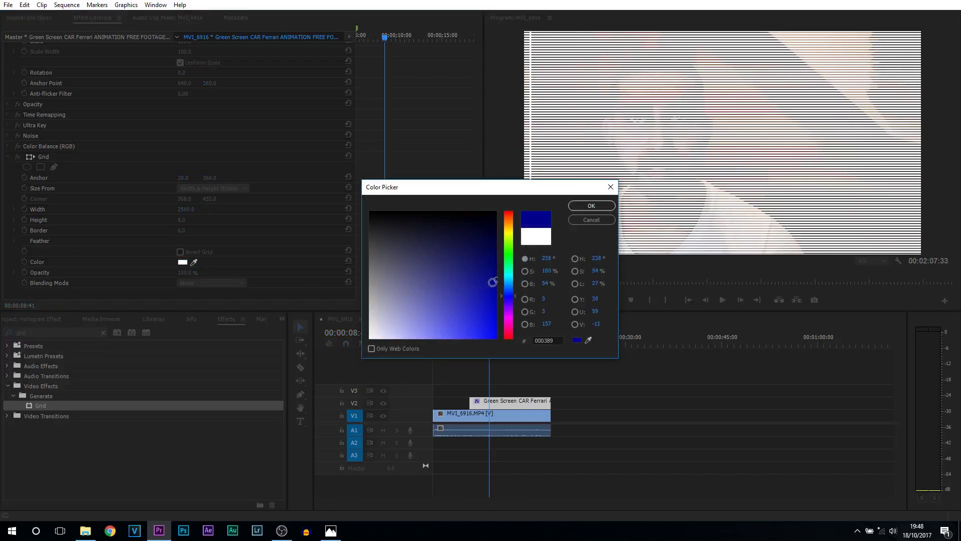
{"action": "left_click", "coordinate": [591, 205]}
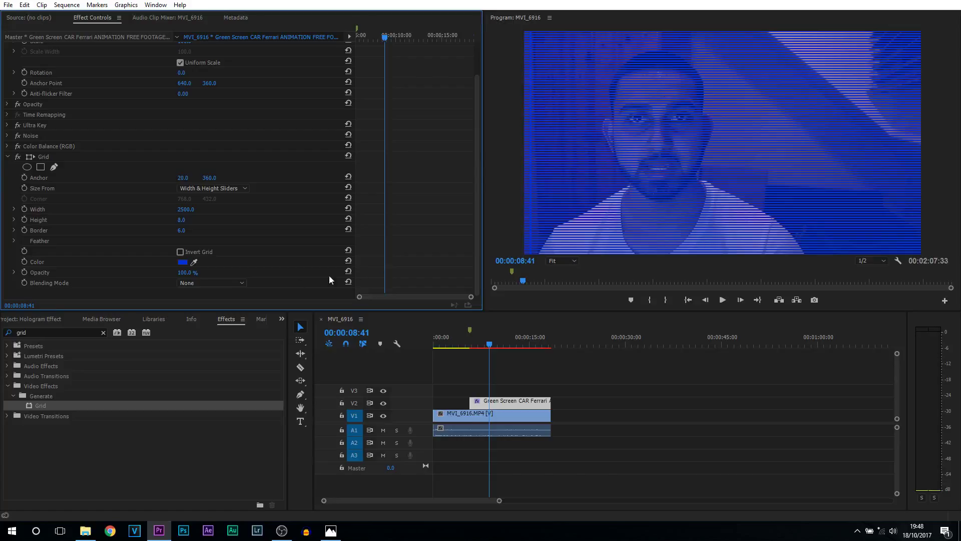
{"action": "left_click", "coordinate": [230, 283]}
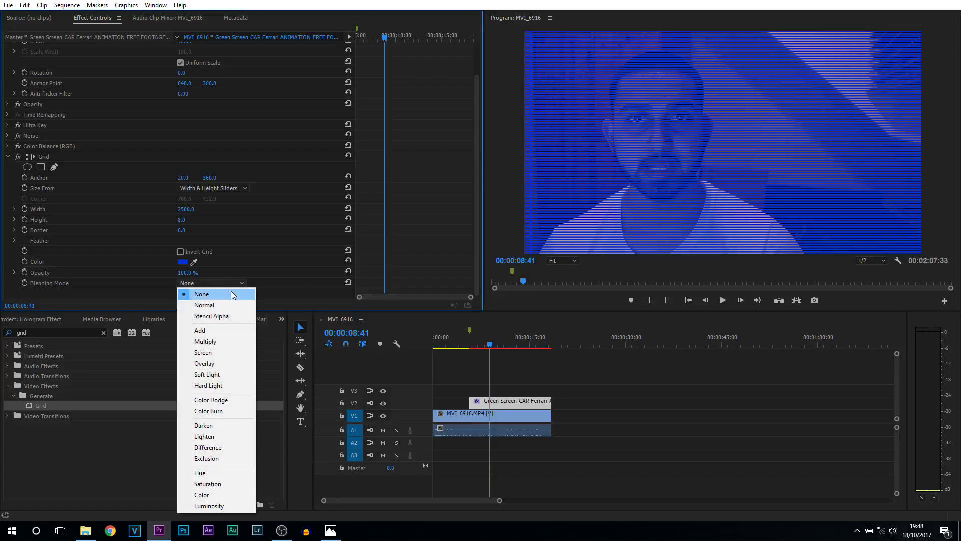
{"action": "left_click", "coordinate": [225, 356]}
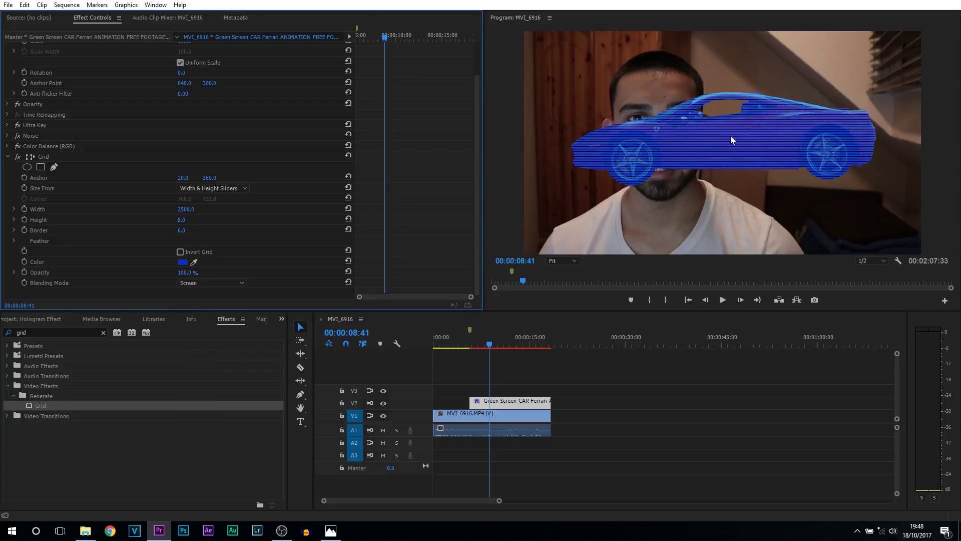
Lower the Grid Opacity to 47.2%.
{"action": "left_click", "coordinate": [14, 271]}
{"action": "left_click_drag", "start_coordinate": [341, 292], "coordinate": [170, 294]}
{"action": "mouse_move", "coordinate": [488, 345]}
{"action": "left_mouse_down"}
{"action": "mouse_move", "coordinate": [506, 345]}
{"action": "mouse_move", "coordinate": [472, 345]}
{"action": "left_mouse_up"}
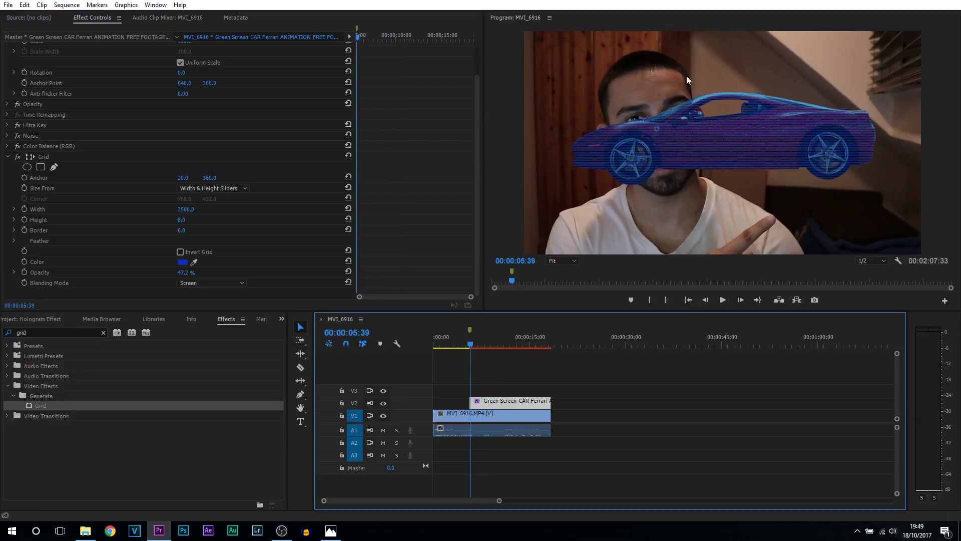
{"action": "left_click", "coordinate": [209, 222]}
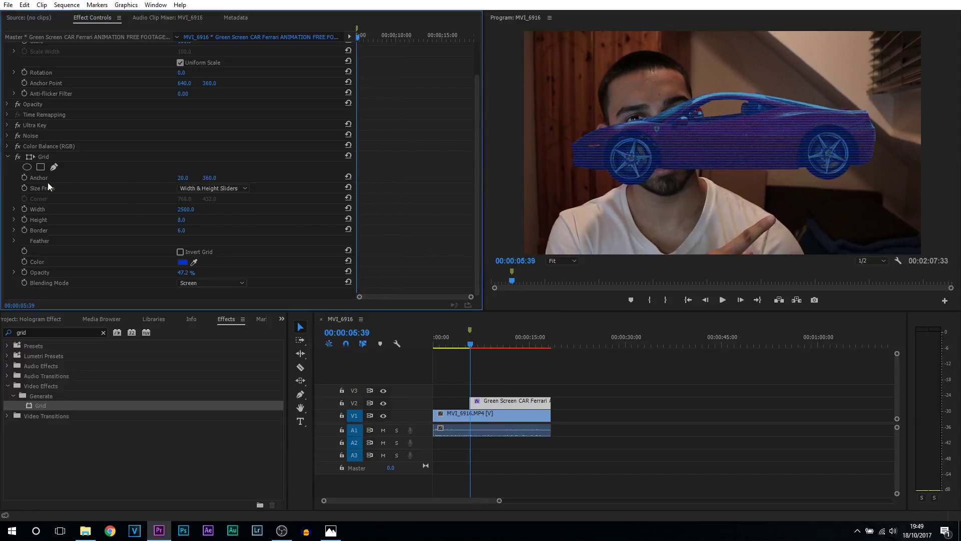
Keyframe Grid Anchor Y from -628 to a later value so the scan lines scroll.
{"action": "left_click", "coordinate": [209, 177]}
{"action": "left_click", "coordinate": [248, 184]}
{"action": "left_click_drag", "start_coordinate": [210, 178], "coordinate": [150, 179]}
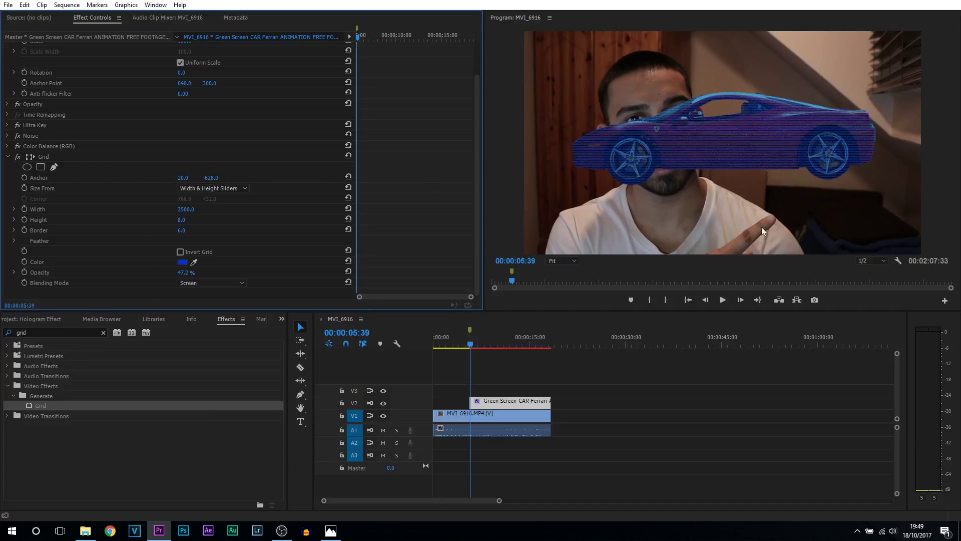
{"action": "left_click", "coordinate": [25, 178]}
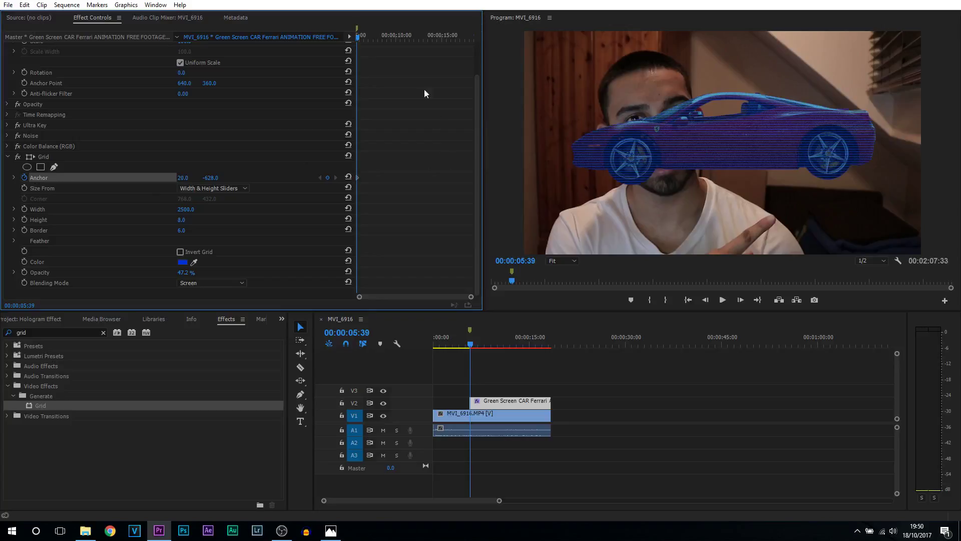
{"action": "left_click_drag", "start_coordinate": [356, 37], "coordinate": [481, 49]}
{"action": "left_click_drag", "start_coordinate": [211, 179], "coordinate": [161, 200]}
Play the car clip from near its start to preview the rolling scan lines.
{"action": "left_click", "coordinate": [464, 340]}
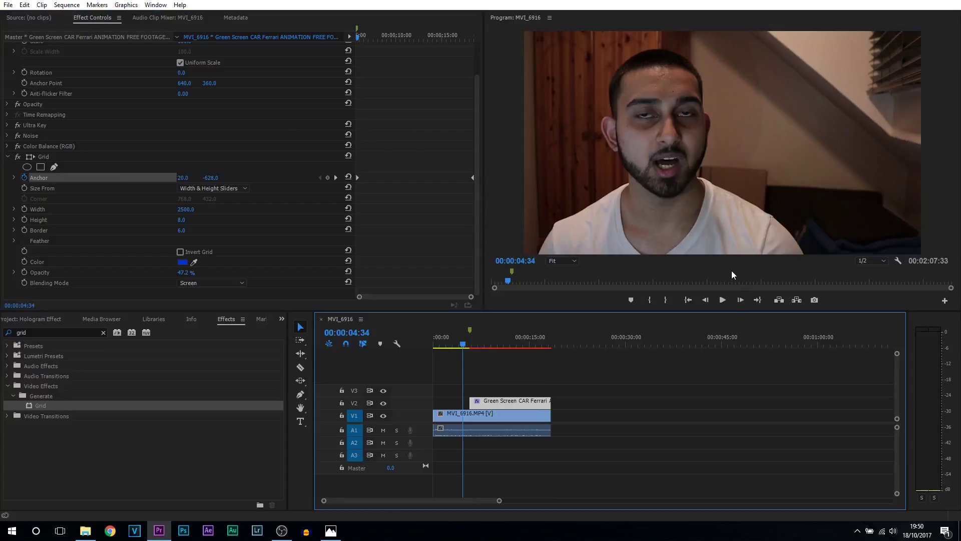
{"action": "left_click", "coordinate": [716, 302]}
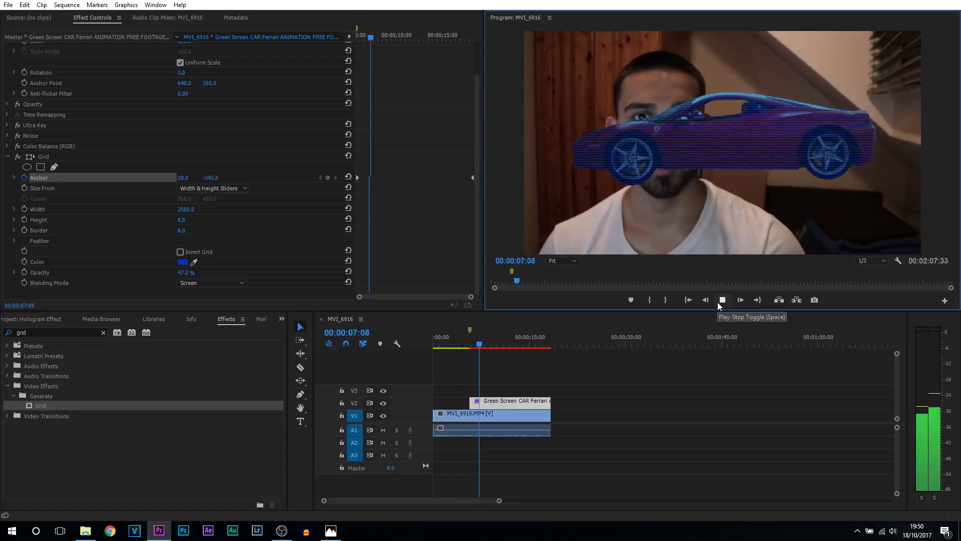
{"action": "left_click", "coordinate": [718, 303]}
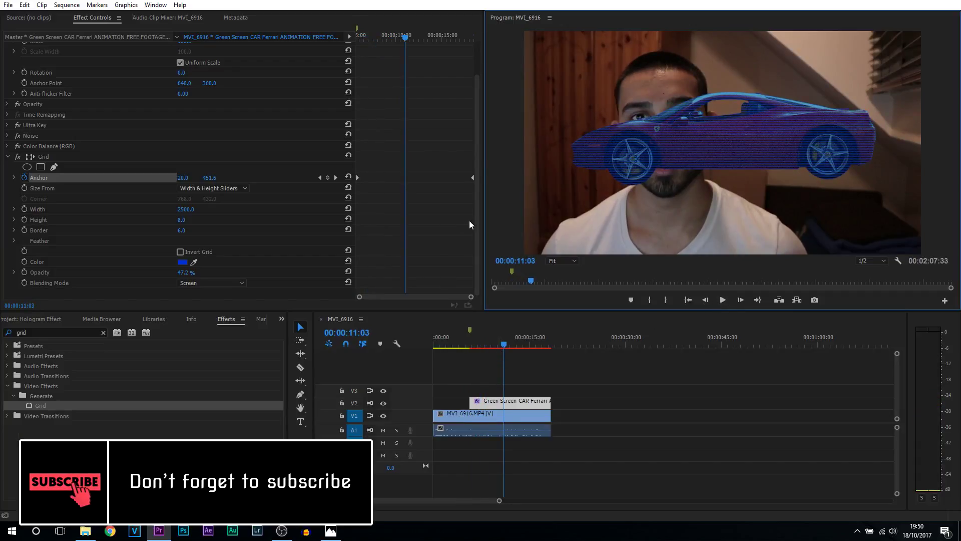
At the start of the car clip, scale the hologram car to 59.6% and lower it in frame.
{"action": "left_click_drag", "start_coordinate": [477, 223], "coordinate": [476, 184]}
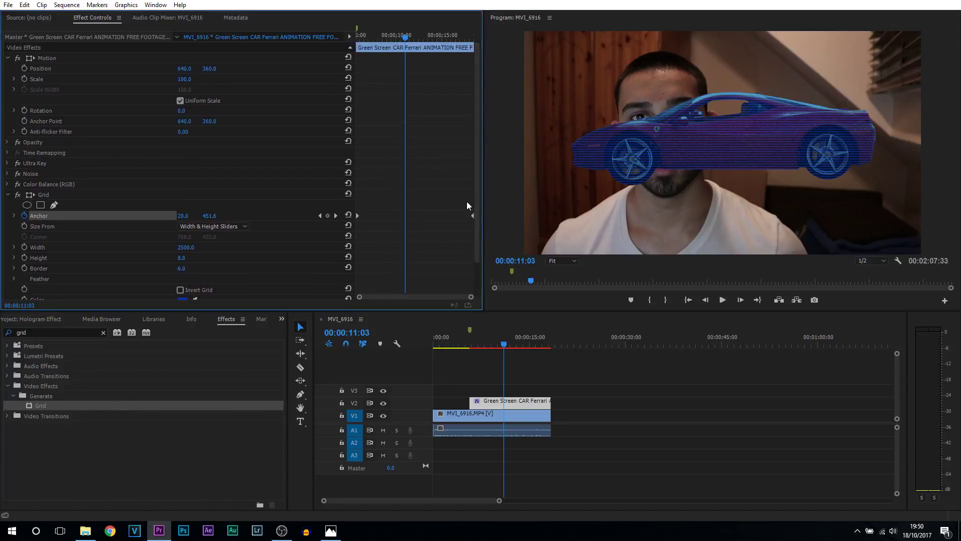
{"action": "left_click_drag", "start_coordinate": [406, 36], "coordinate": [287, 59]}
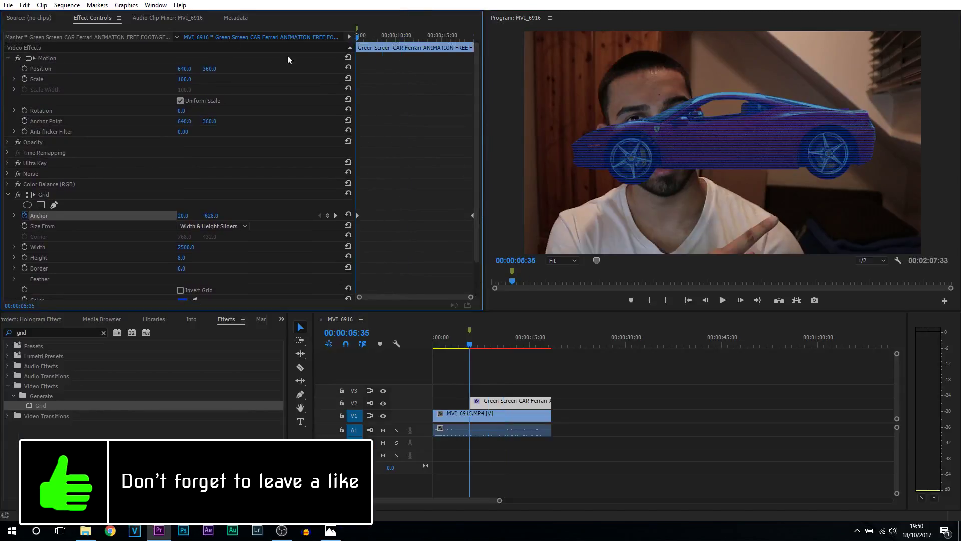
{"action": "left_click", "coordinate": [14, 79]}
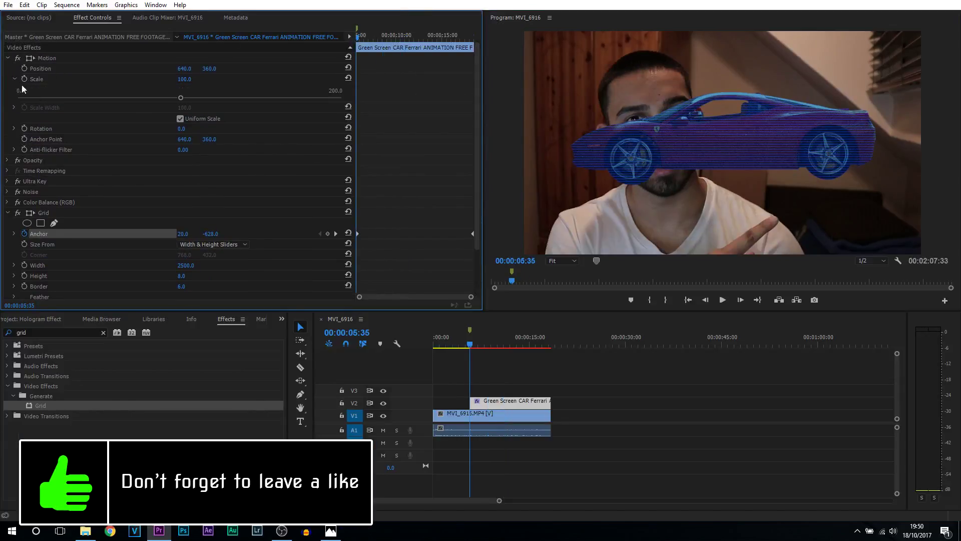
{"action": "left_click_drag", "start_coordinate": [179, 97], "coordinate": [114, 99]}
{"action": "left_click_drag", "start_coordinate": [216, 70], "coordinate": [633, 79]}
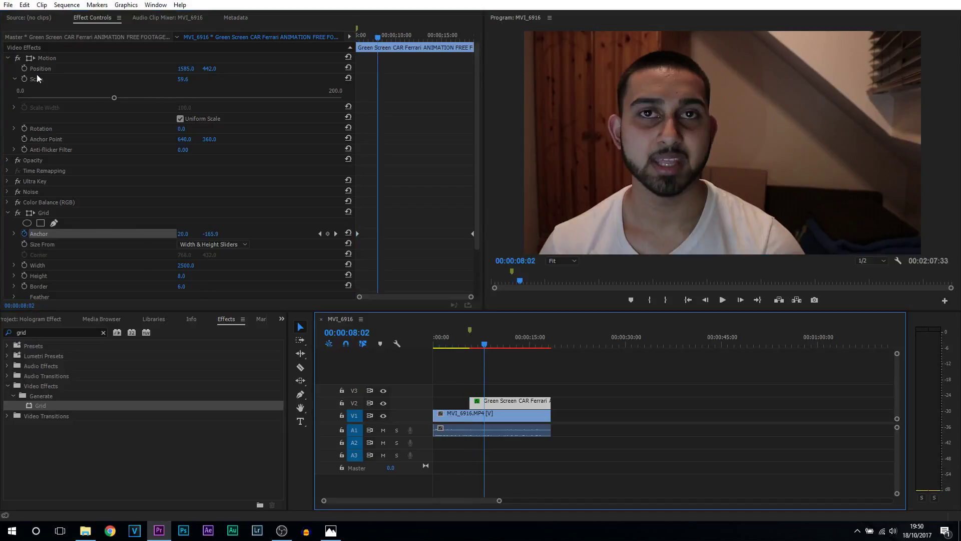
Keyframe Position so the car slides from off-screen right (X 1585) beside the face, then play.
{"action": "left_click", "coordinate": [24, 68]}
{"action": "left_click_drag", "start_coordinate": [380, 68], "coordinate": [294, 70]}
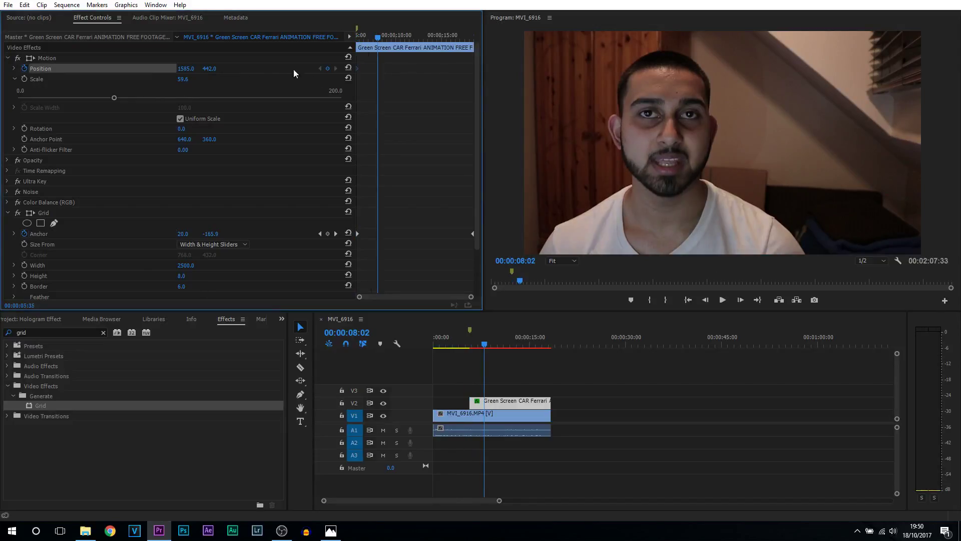
{"action": "left_click_drag", "start_coordinate": [185, 68], "coordinate": [33, 73]}
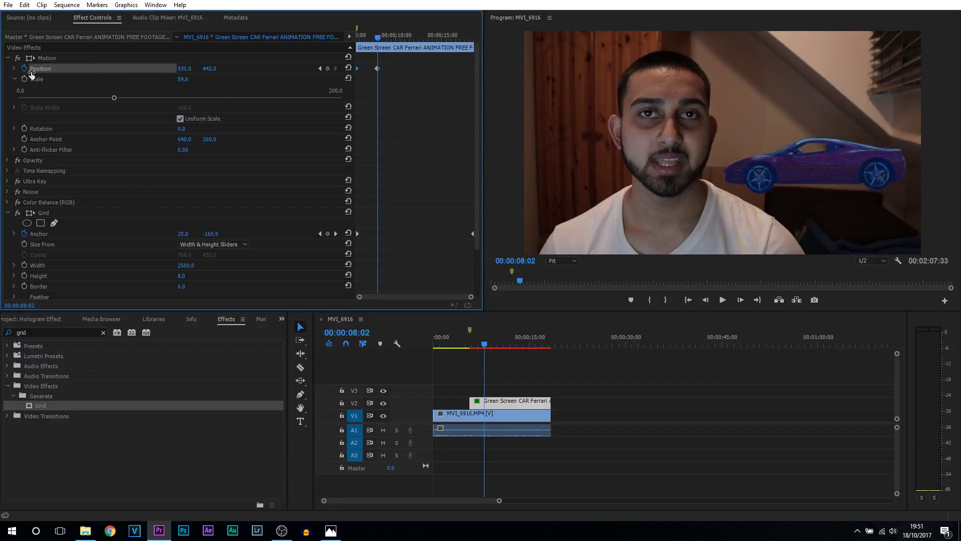
{"action": "left_click", "coordinate": [467, 344]}
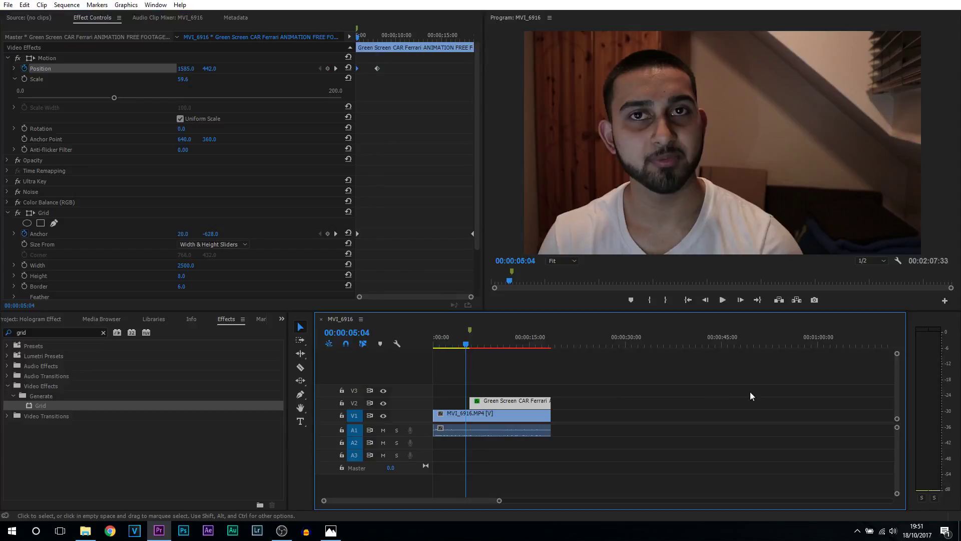
{"action": "key", "text": "space"}
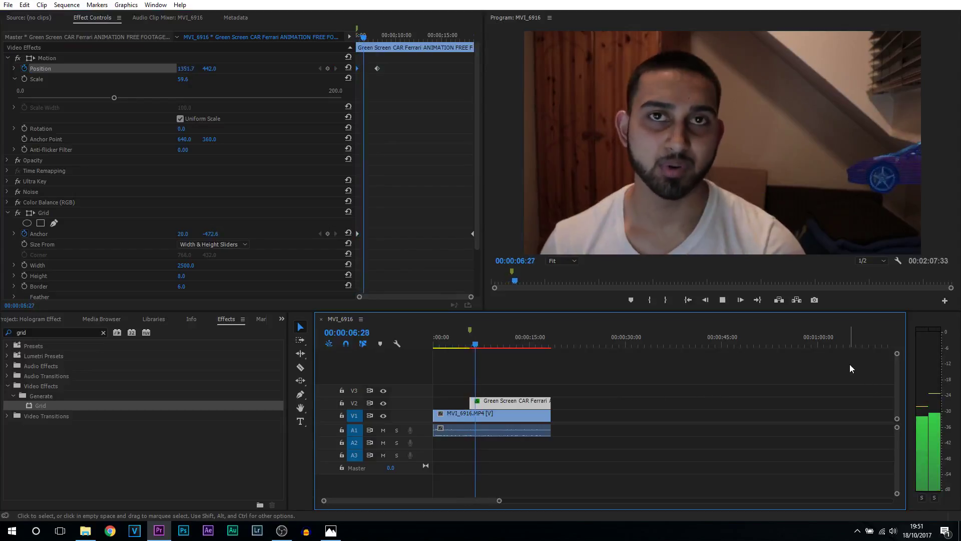